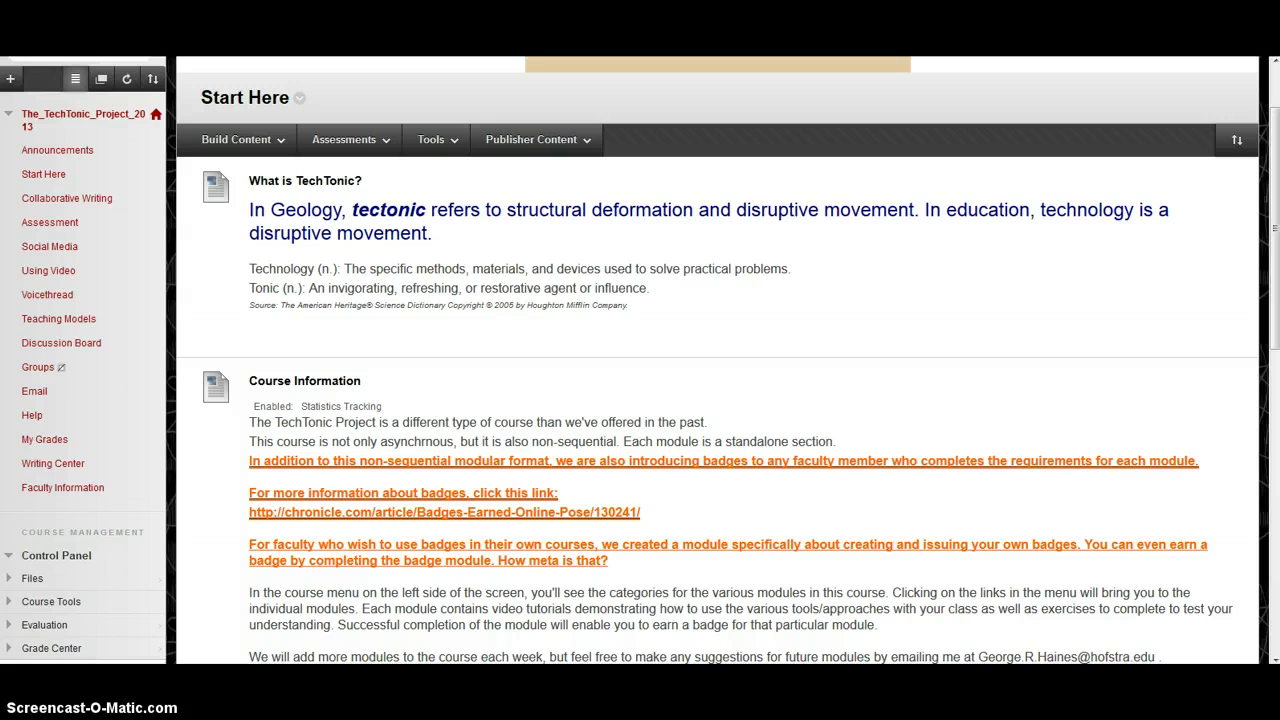
Step: Add a 'Kaltura Gallery' tool link of type Media Gallery to the course menu, available to users
left_click(10, 79)
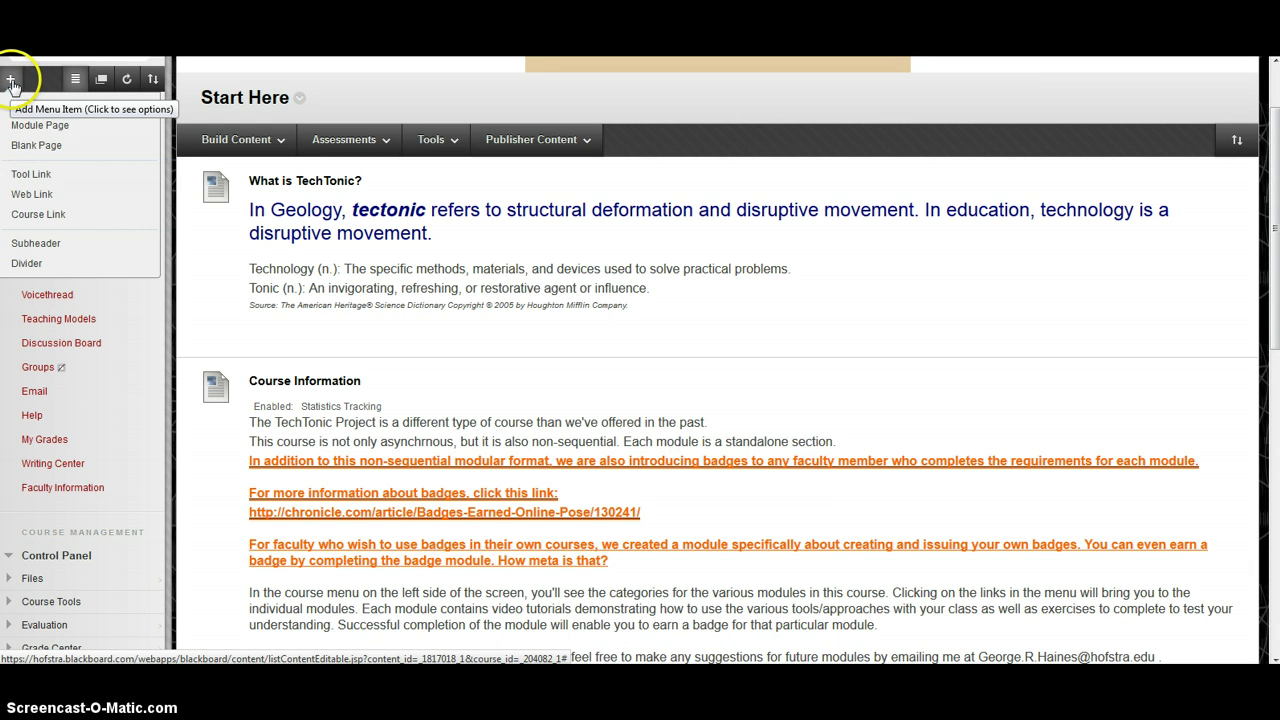
left_click(39, 176)
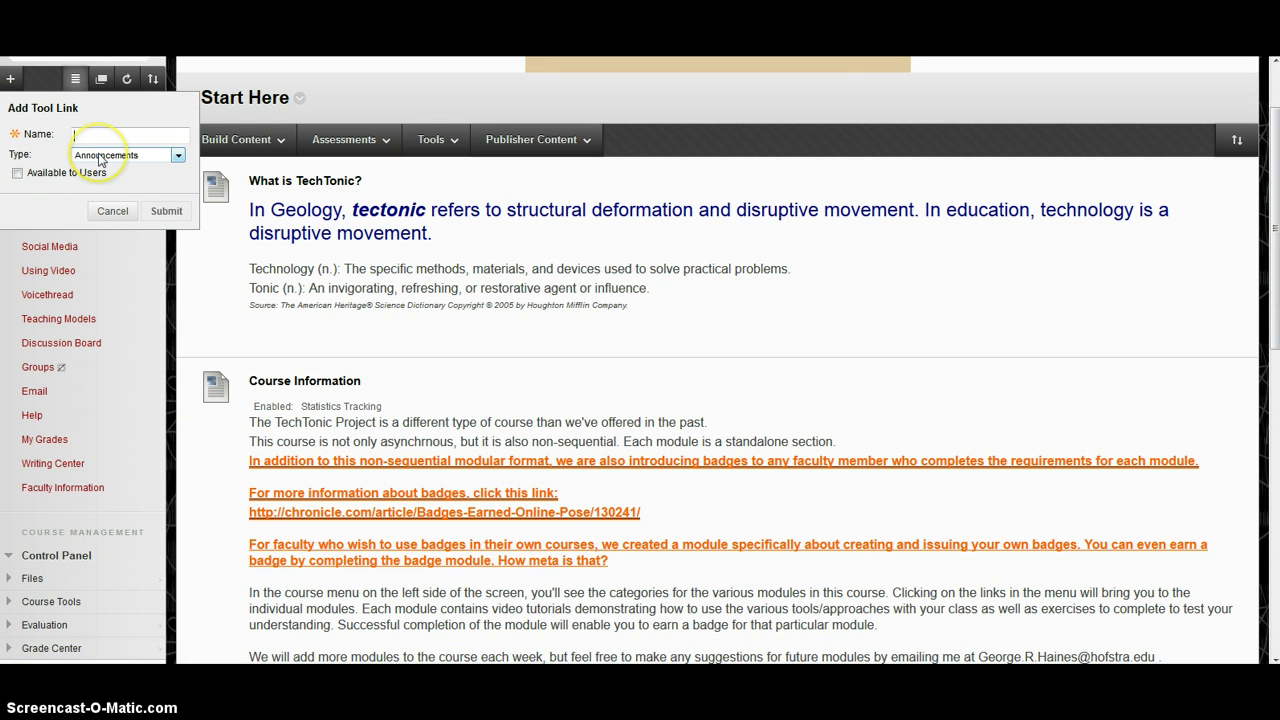
type("Kaltura Gallery")
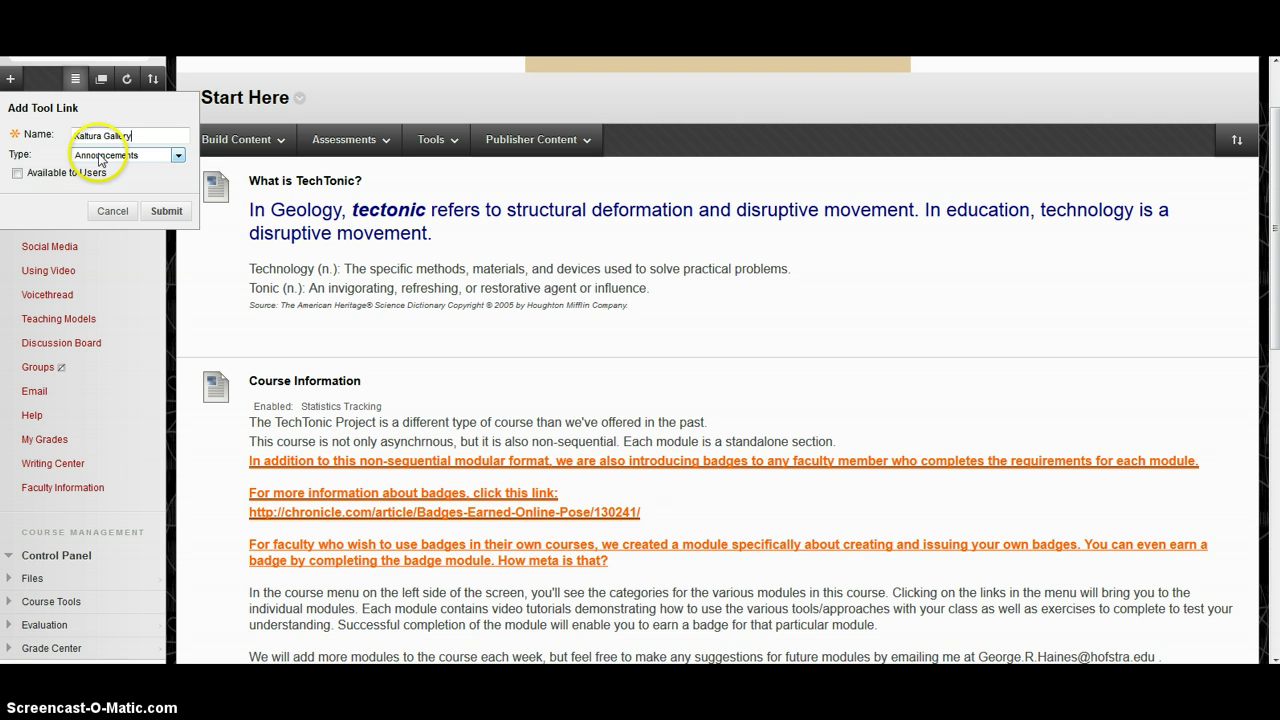
left_click(177, 156)
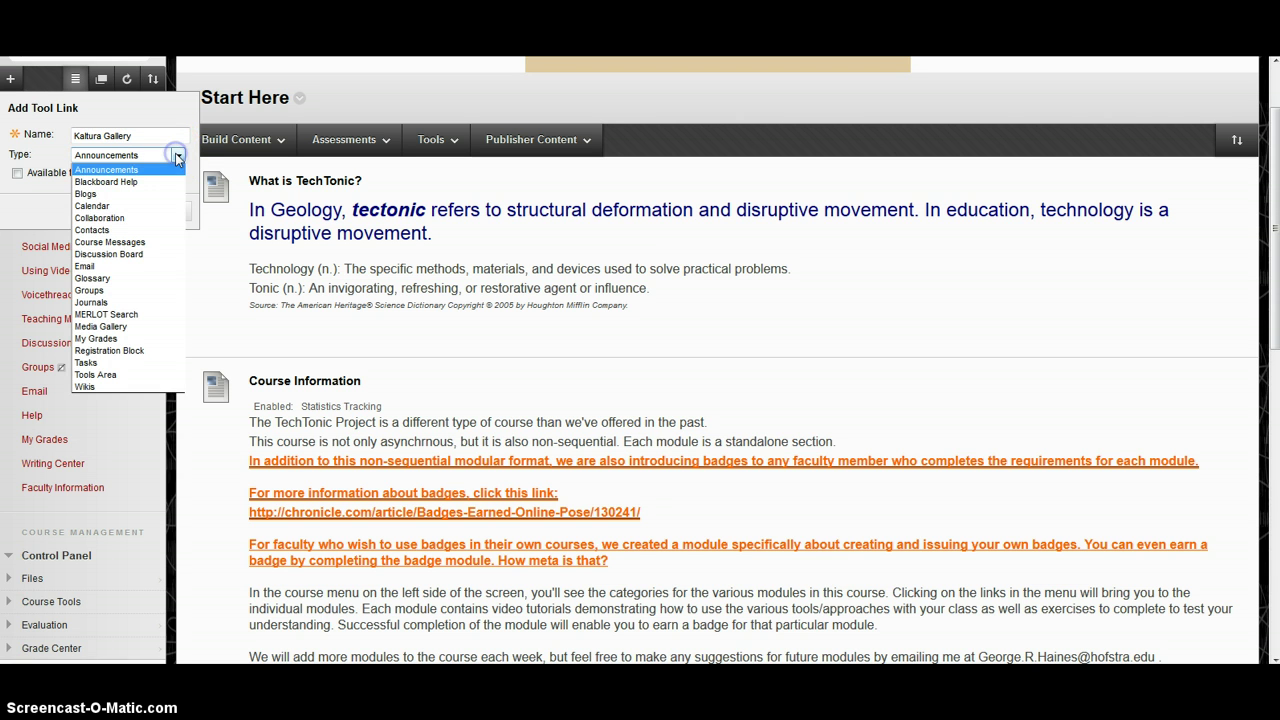
left_click(112, 327)
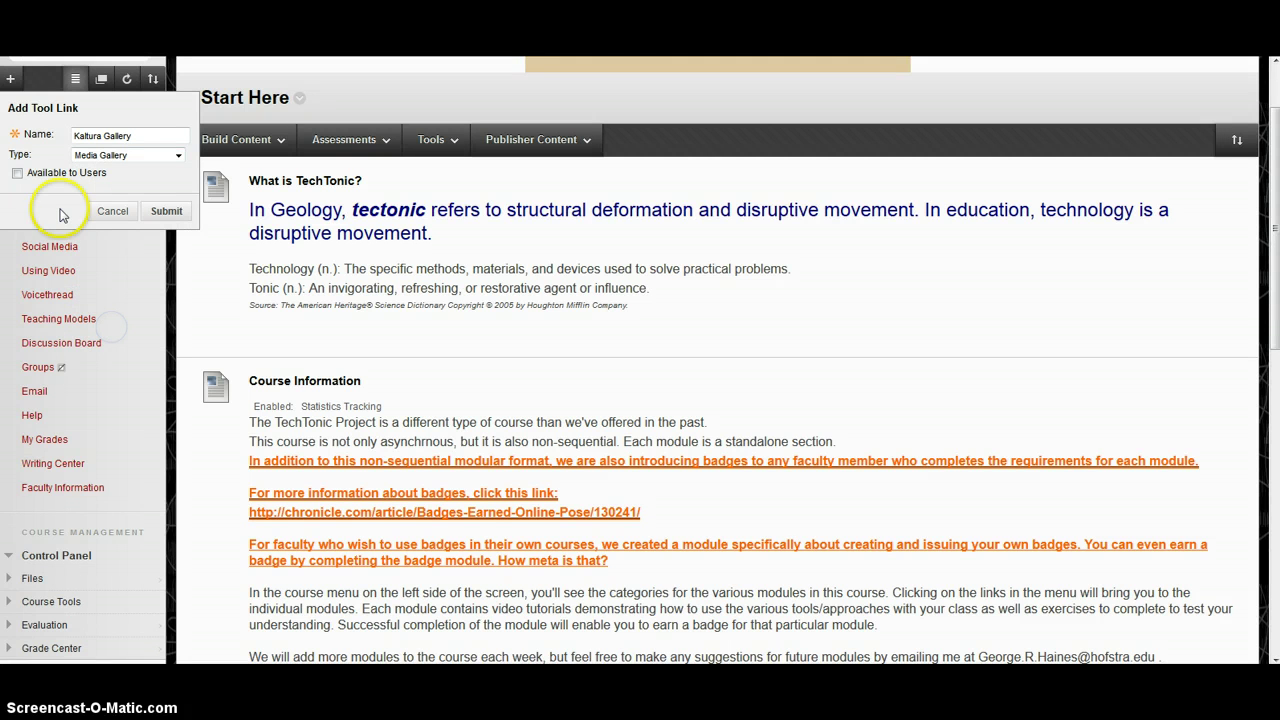
left_click(18, 175)
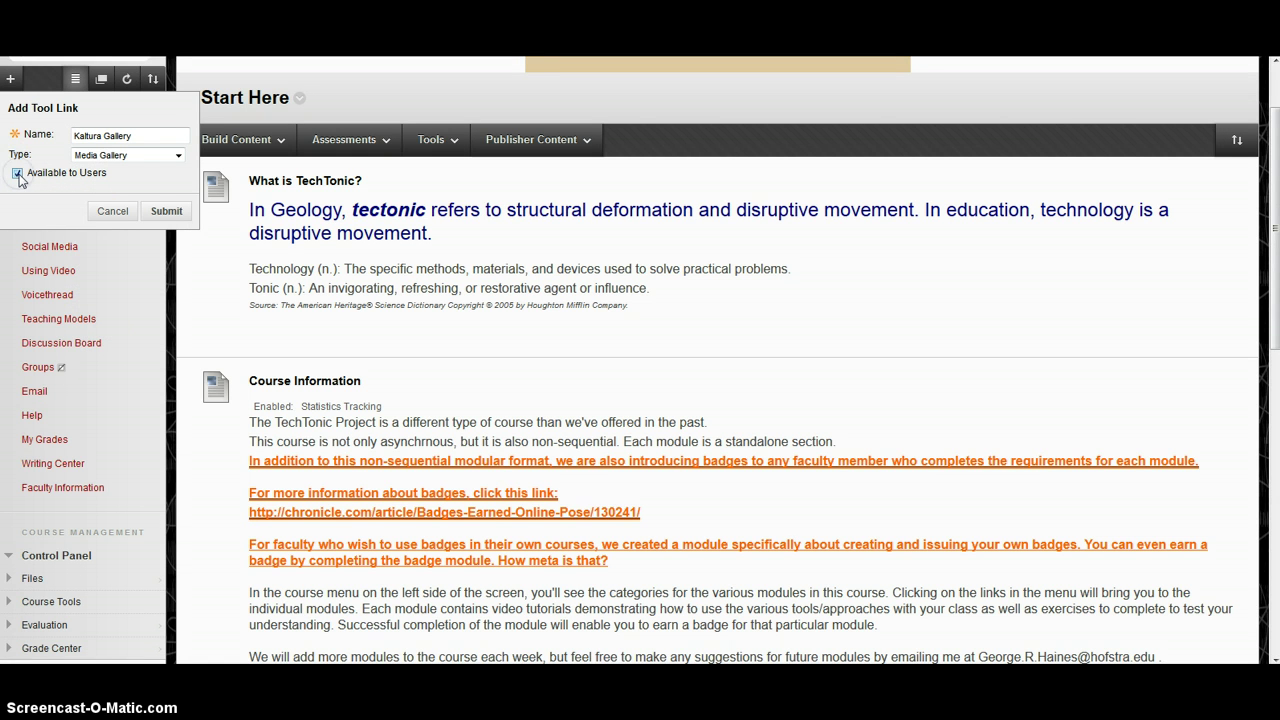
left_click(161, 213)
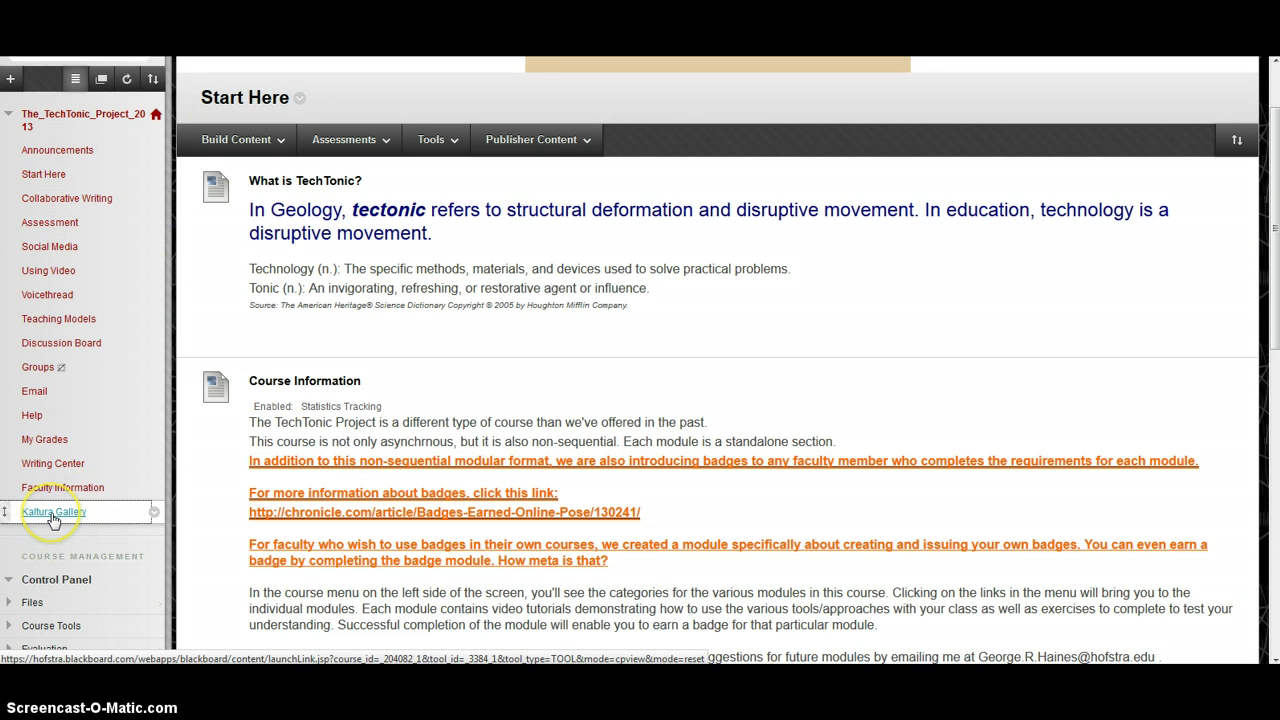
Step: Open the course's Kaltura Gallery and choose Add Media > Upload media or record from webcam
left_click(53, 512)
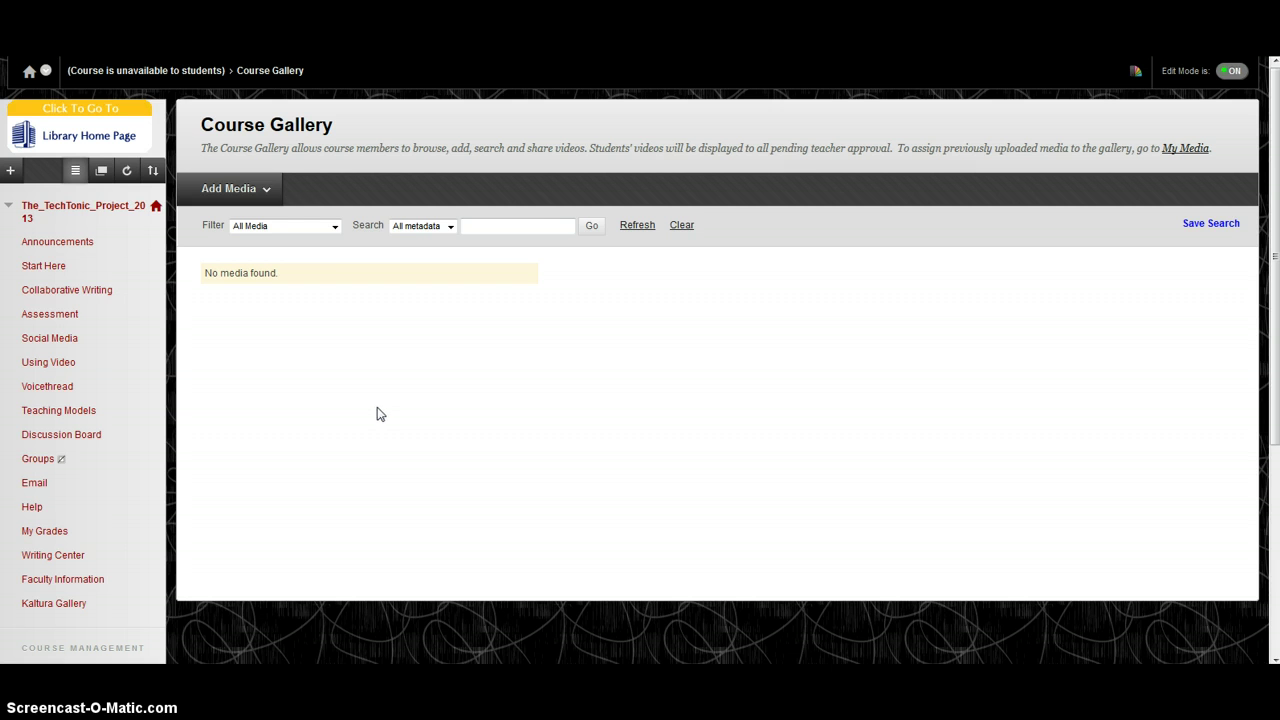
left_click(270, 189)
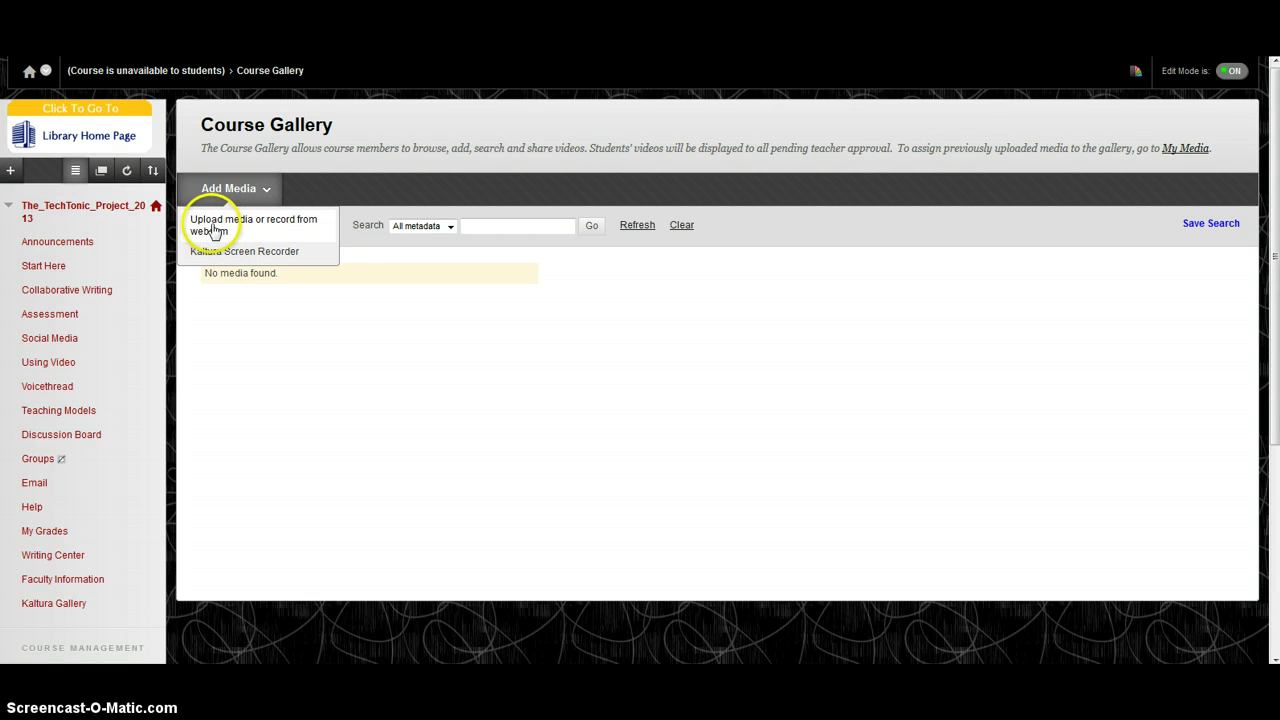
left_click(220, 231)
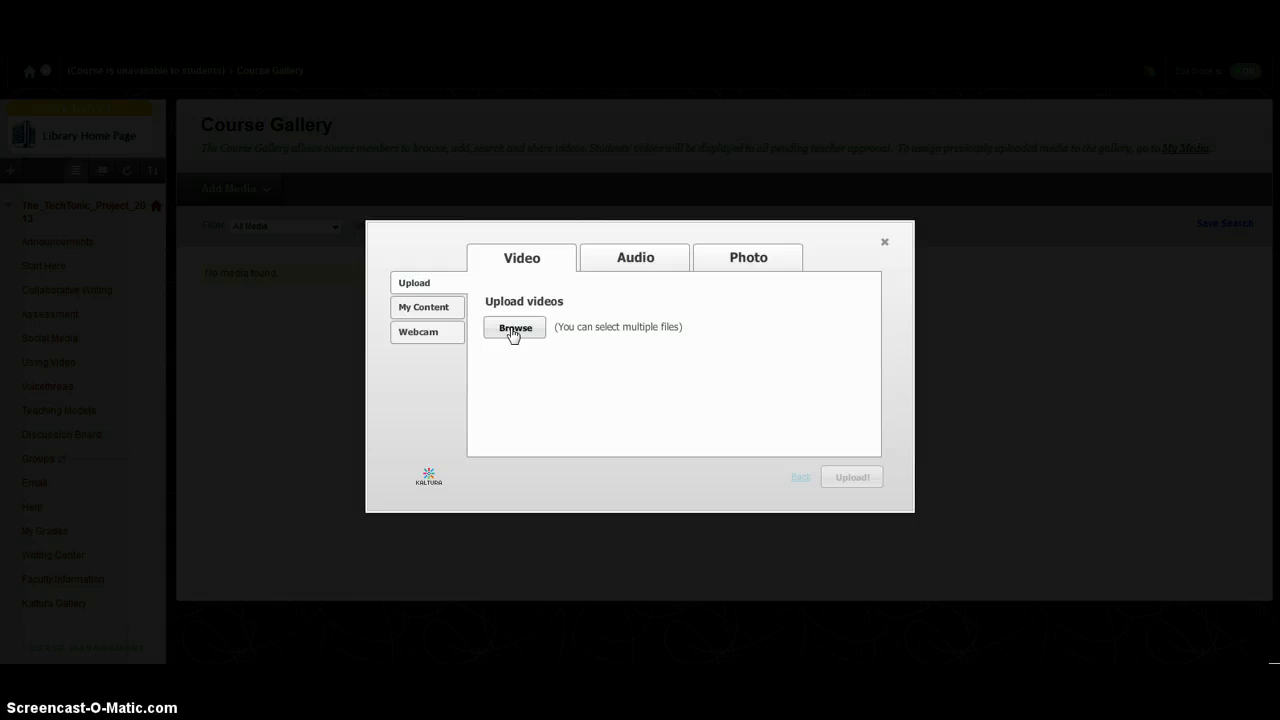
Step: Upload the Kinetic2.3.wmv video file to the Kaltura gallery
left_click(513, 330)
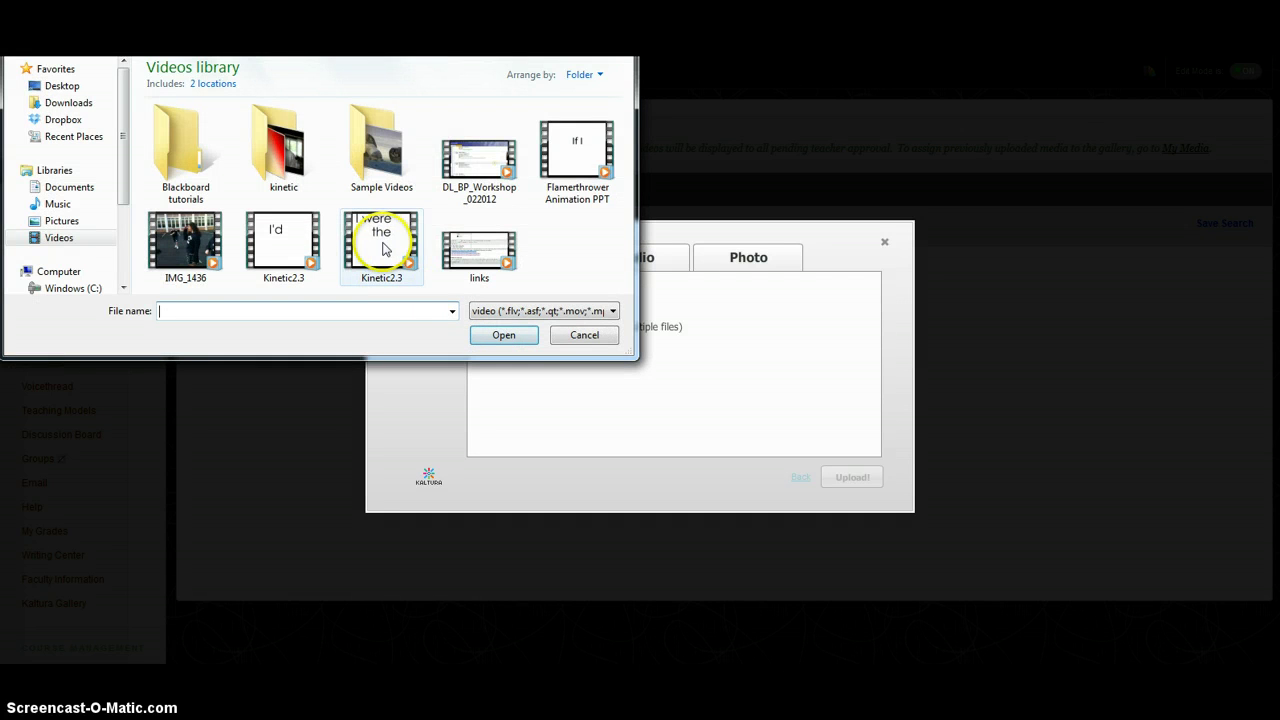
left_click(381, 246)
double_click(381, 246)
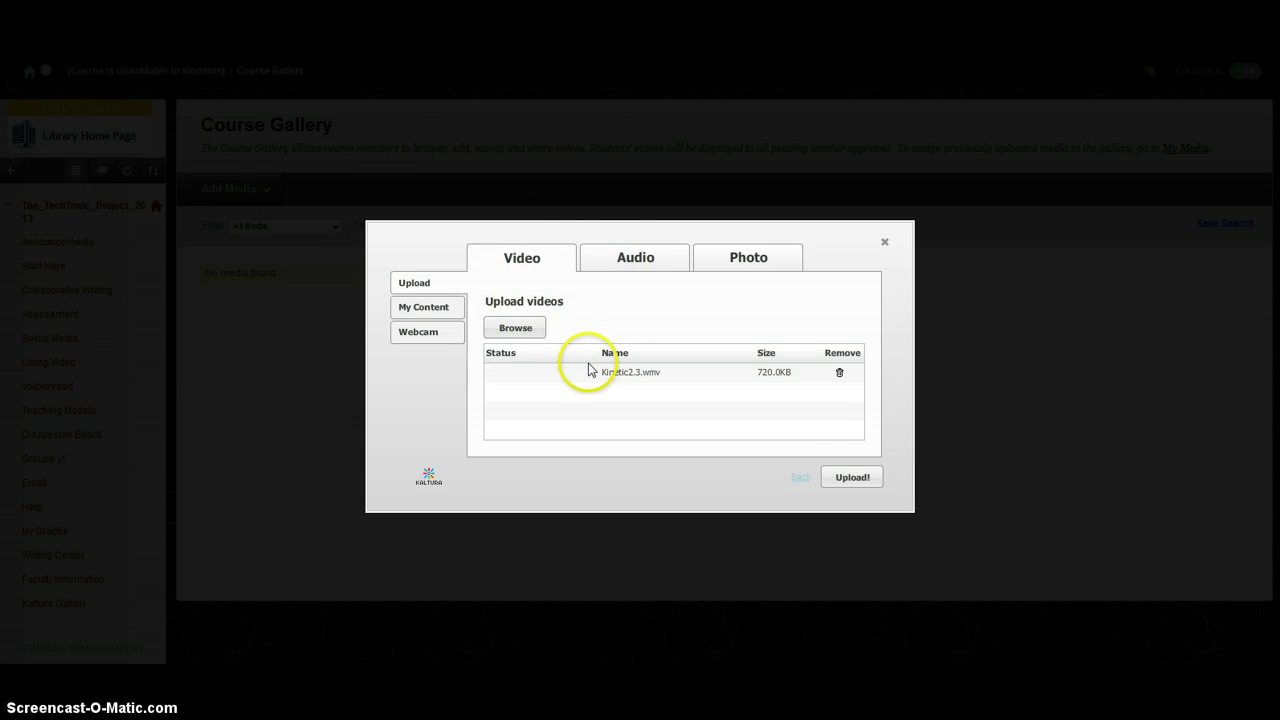
left_click(838, 480)
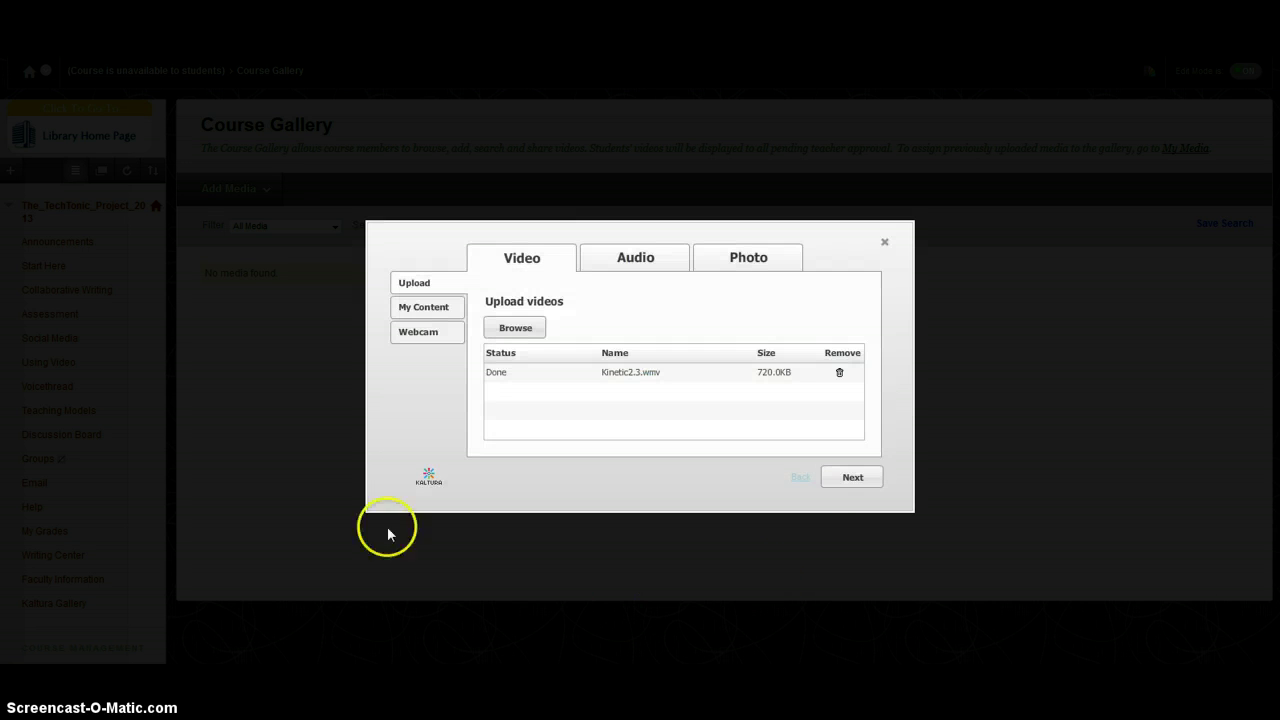
left_click(849, 480)
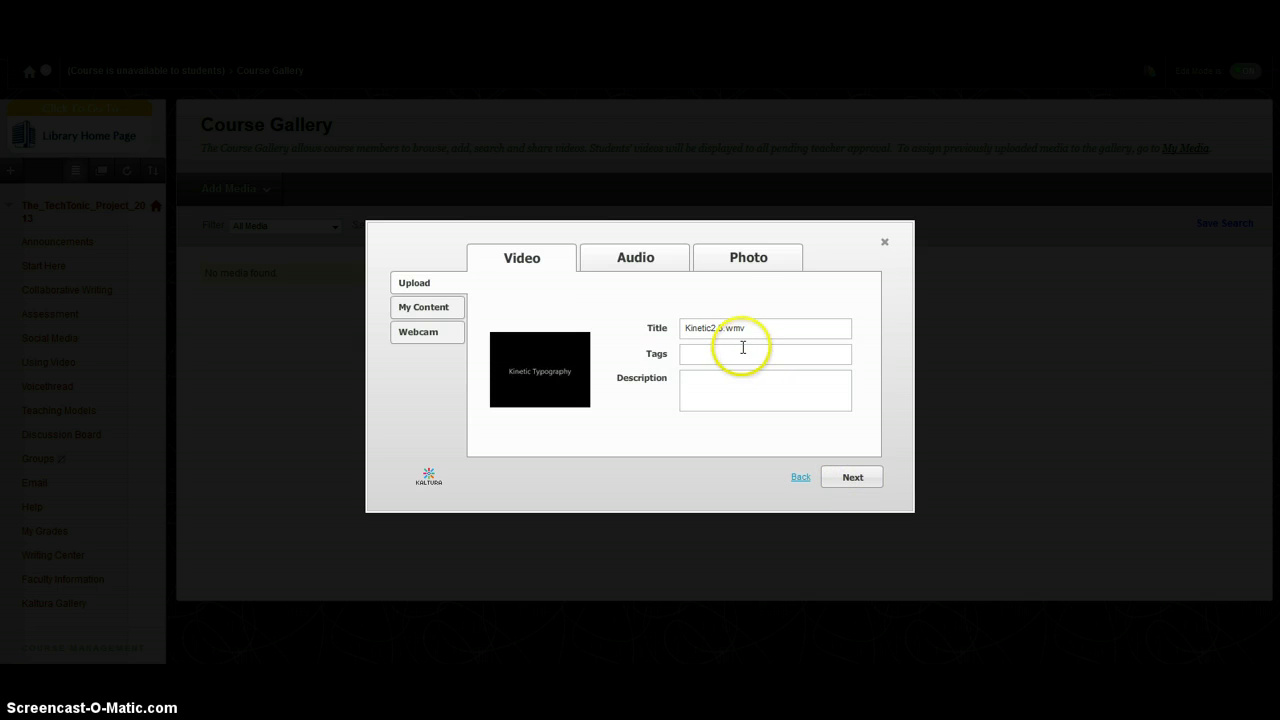
Step: Title the video Kinetic2.3 without the .wmv extension and tag it kinetic
key("BackSpace")
key("BackSpace")
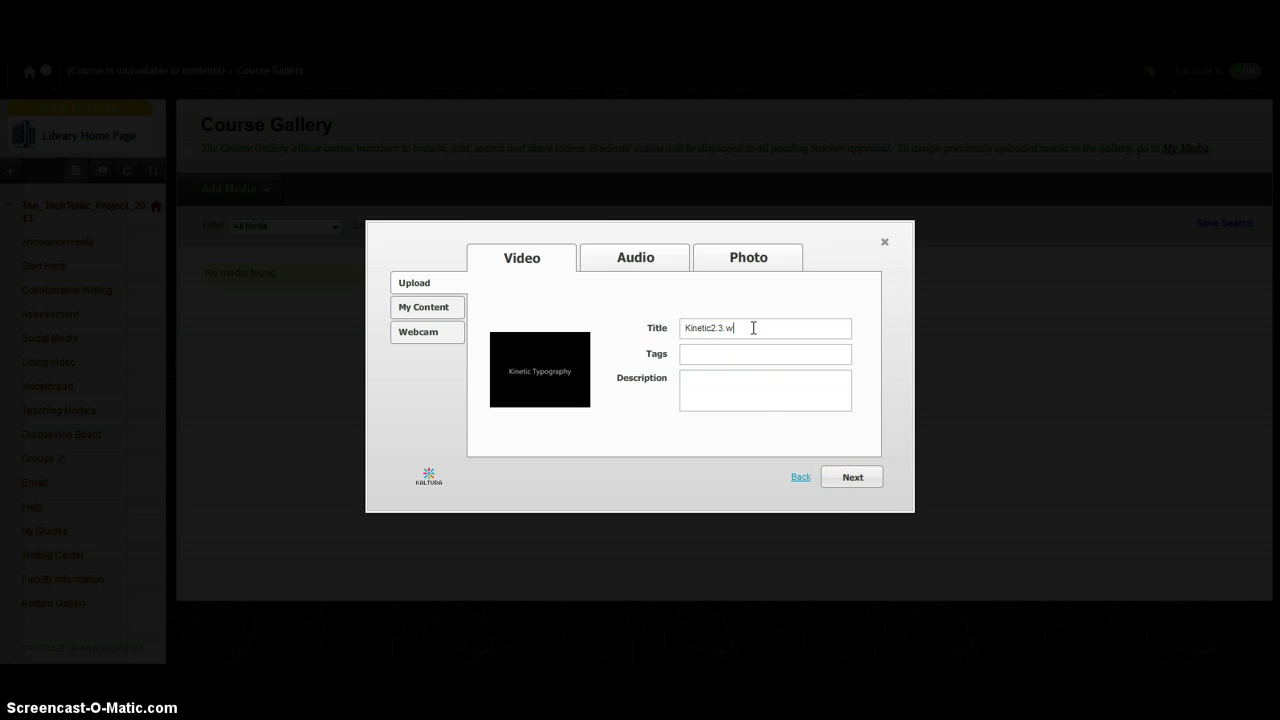
left_click(751, 352)
left_click(736, 353)
left_click(726, 374)
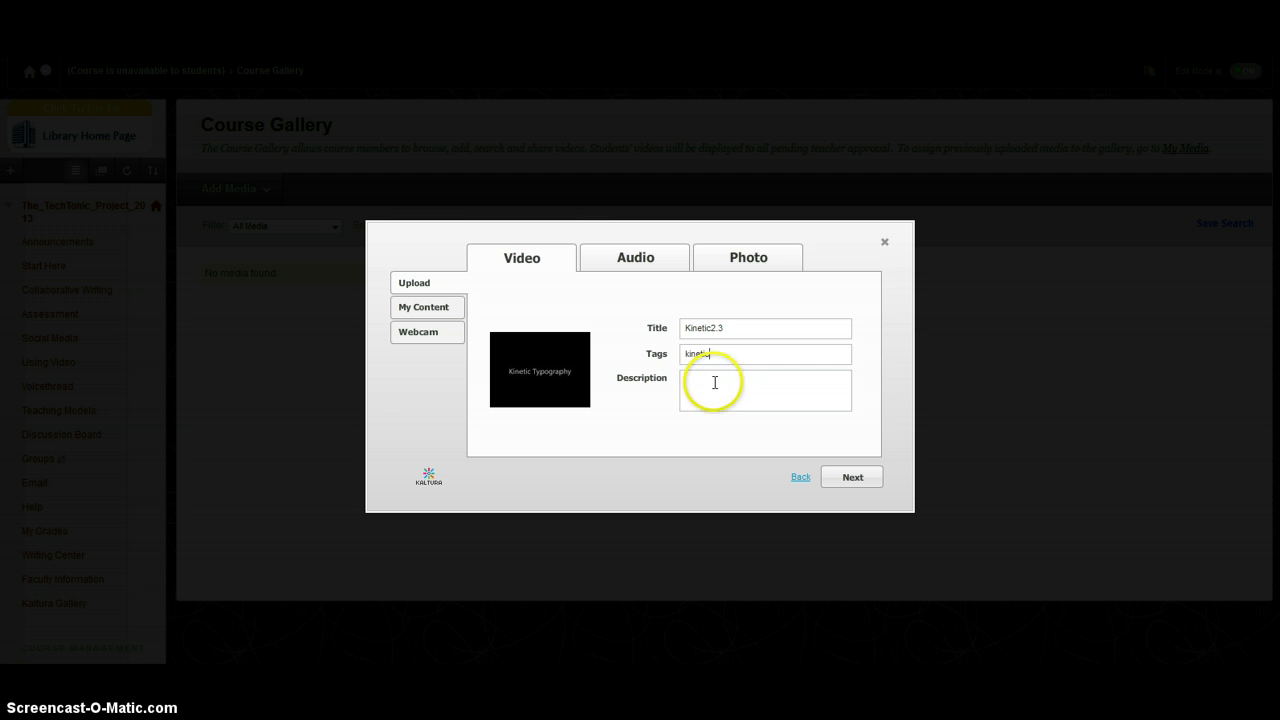
Step: Save the Kinetic2.3 details, then make it public and featured in the homepage gallery module
left_click(850, 477)
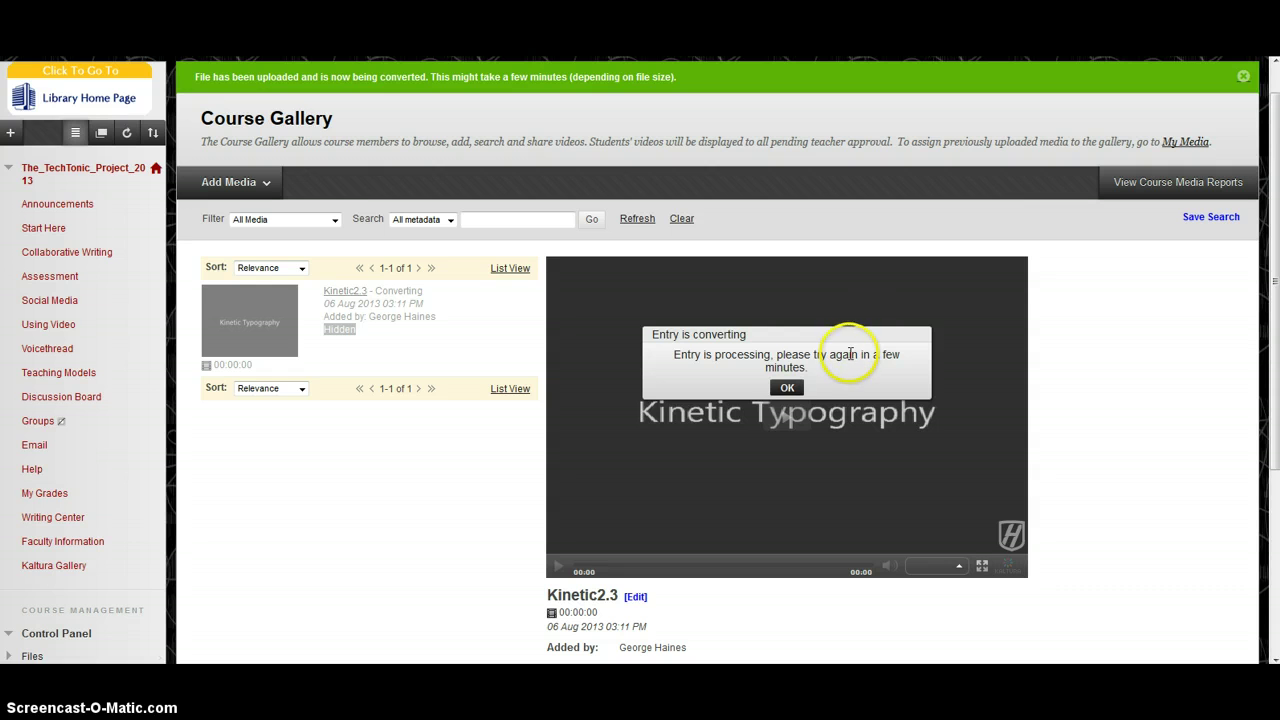
left_click(790, 390)
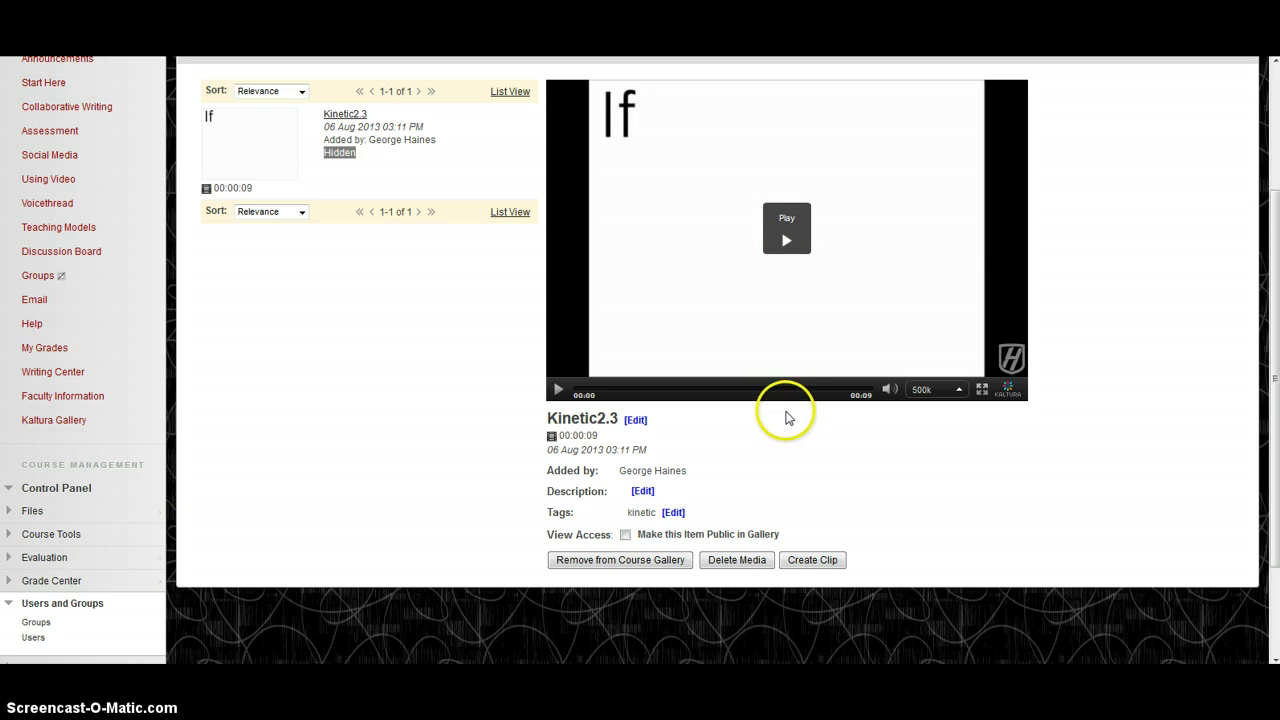
left_click(626, 536)
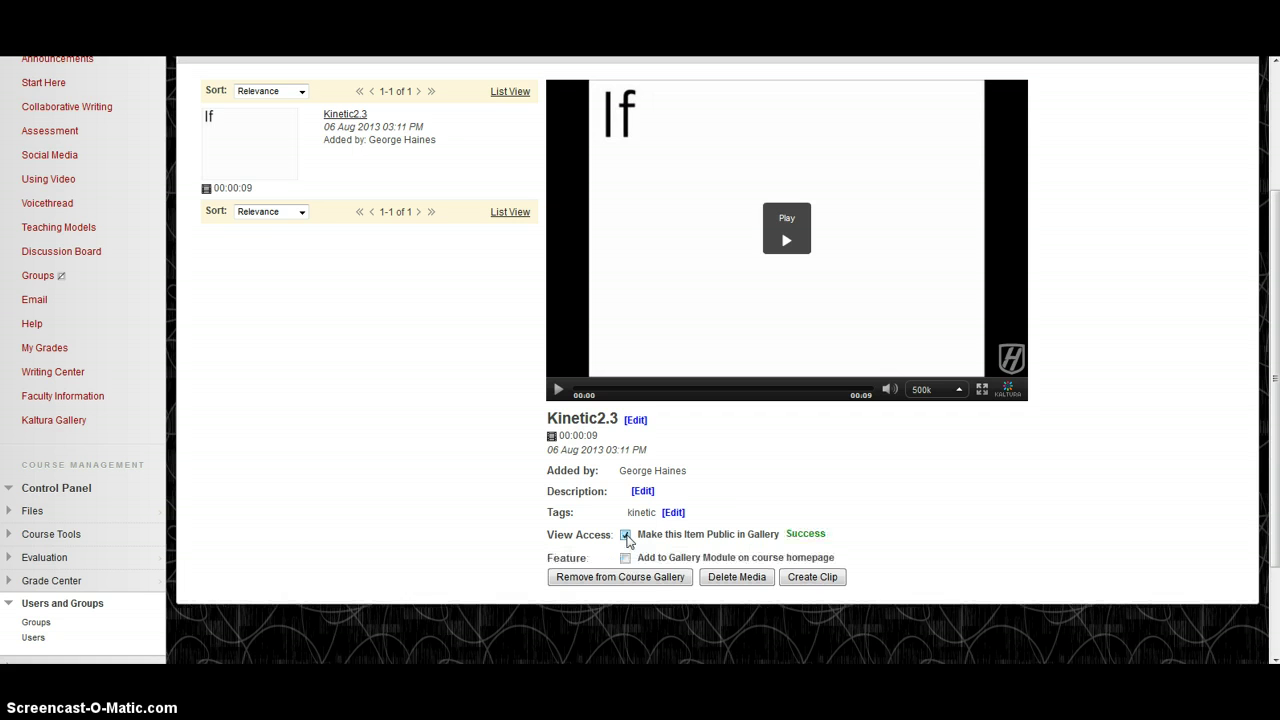
left_click(625, 558)
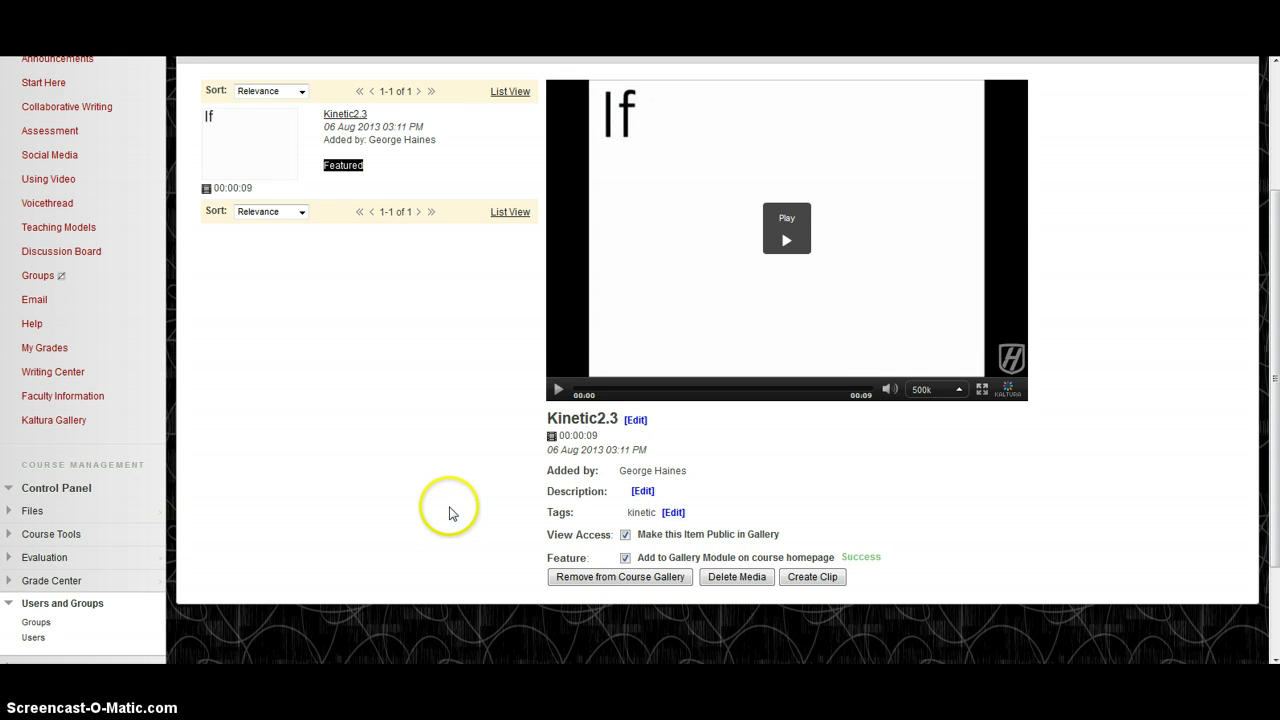
scroll(449, 509, "down", 1)
scroll(449, 509, "up", 3)
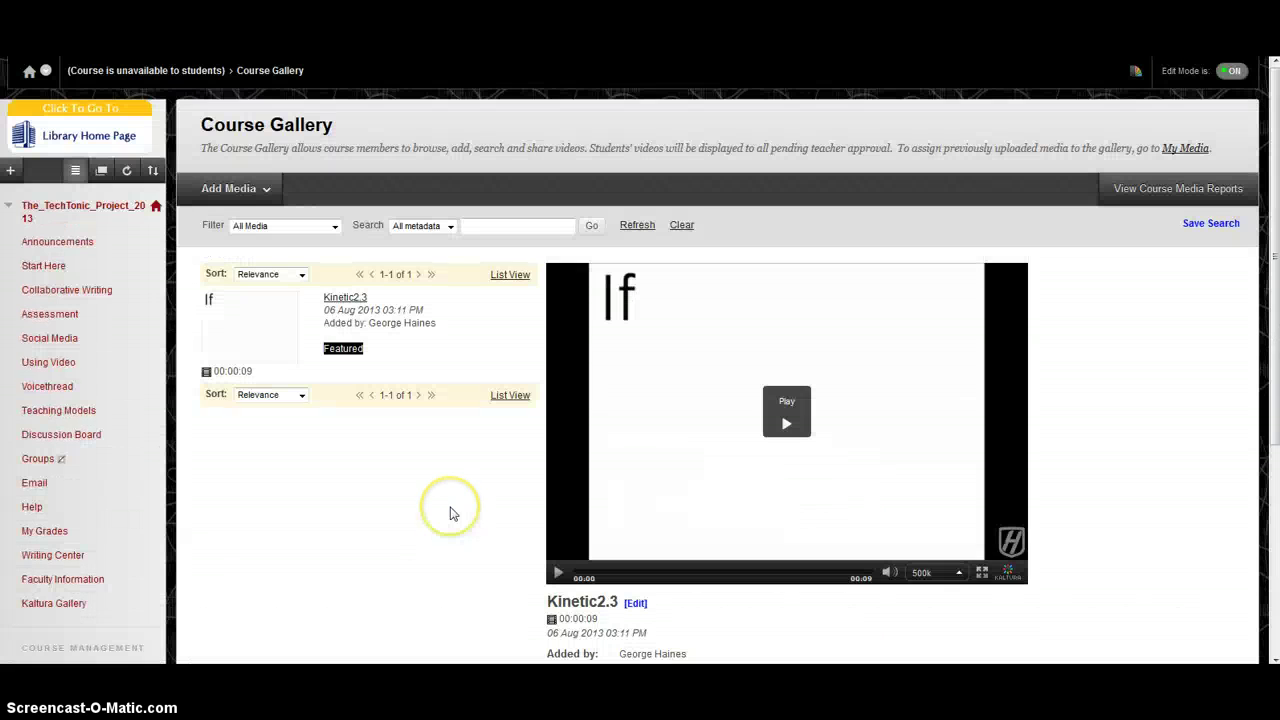
left_click(64, 364)
left_click(299, 360)
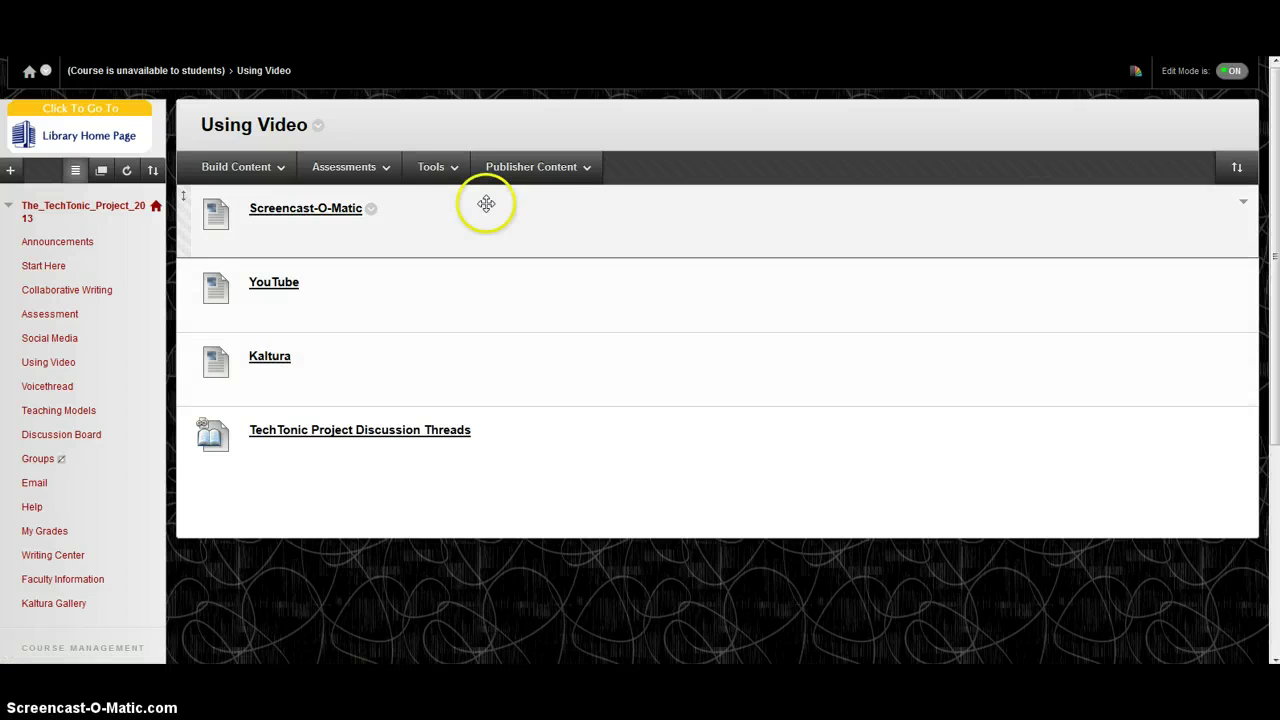
left_click(455, 172)
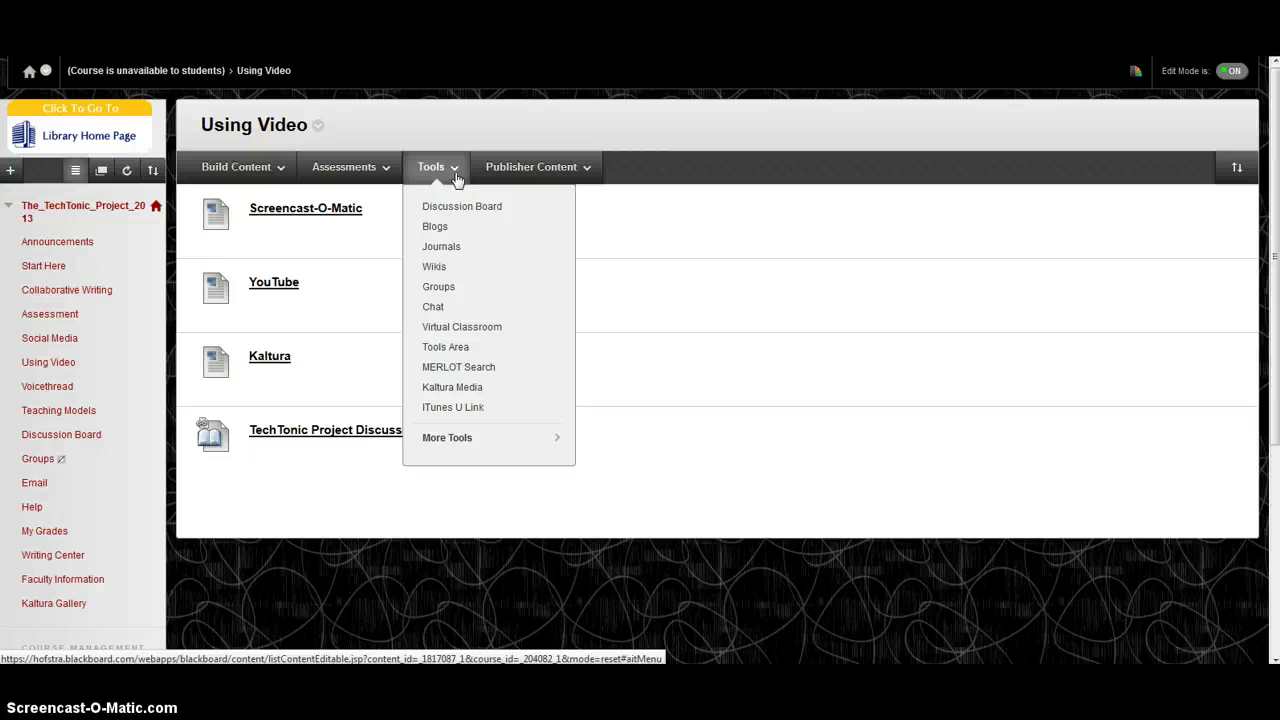
left_click(460, 392)
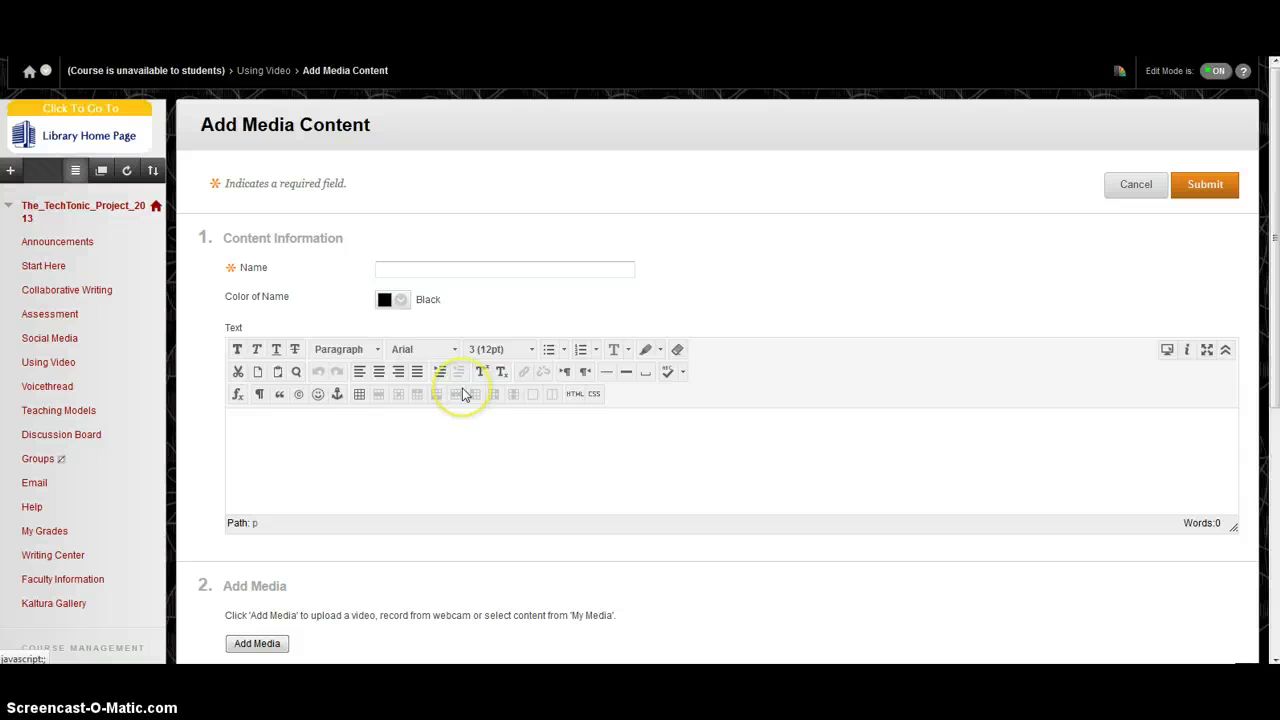
scroll(471, 323, "down", 2)
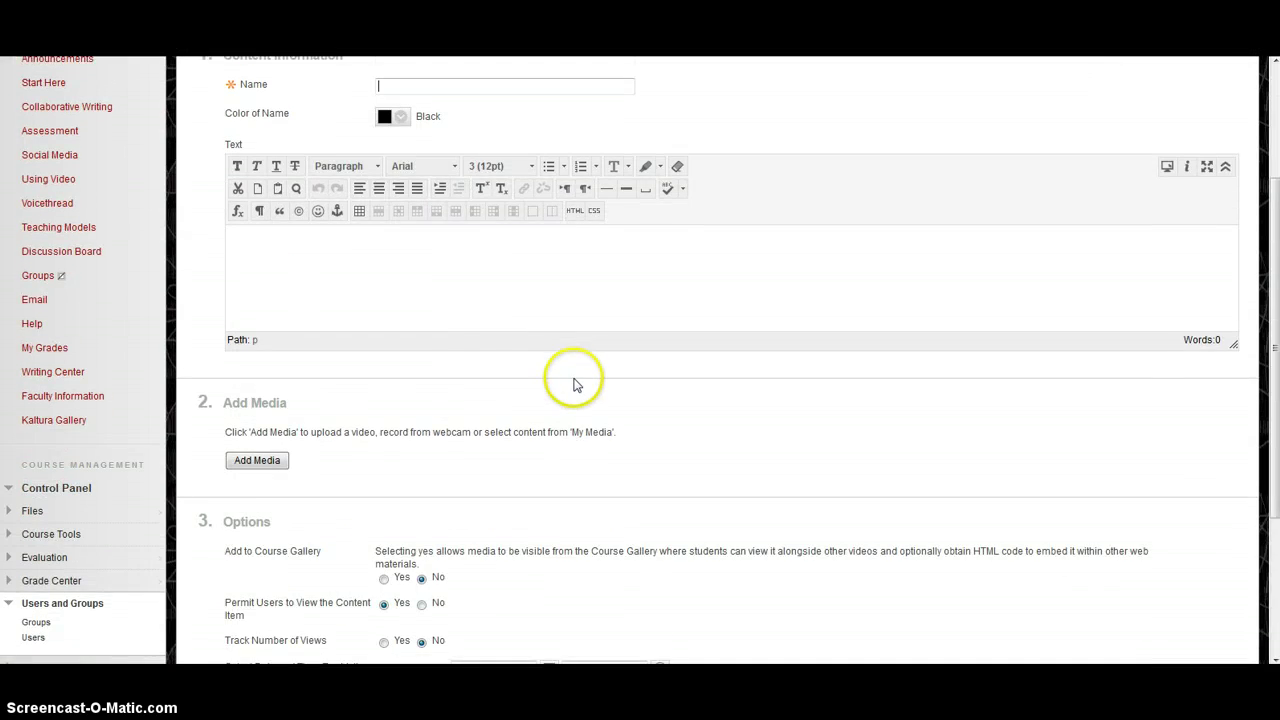
scroll(575, 385, "down", 2)
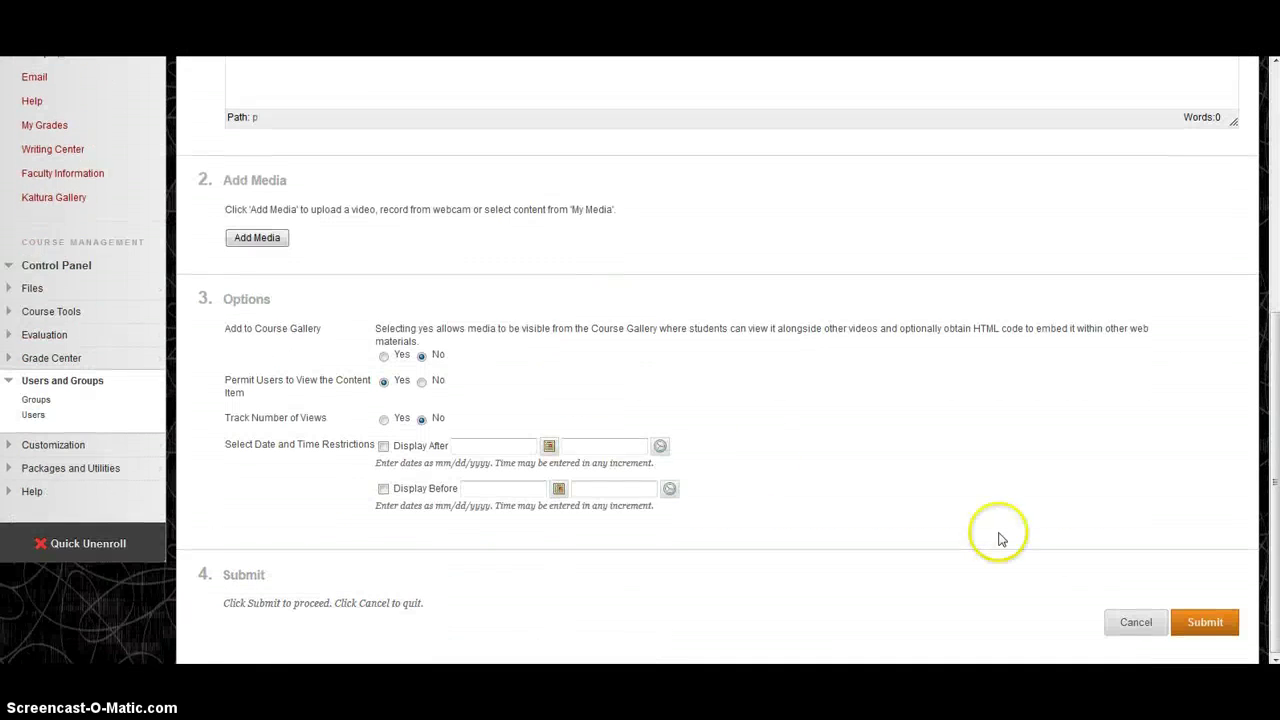
left_click(1128, 622)
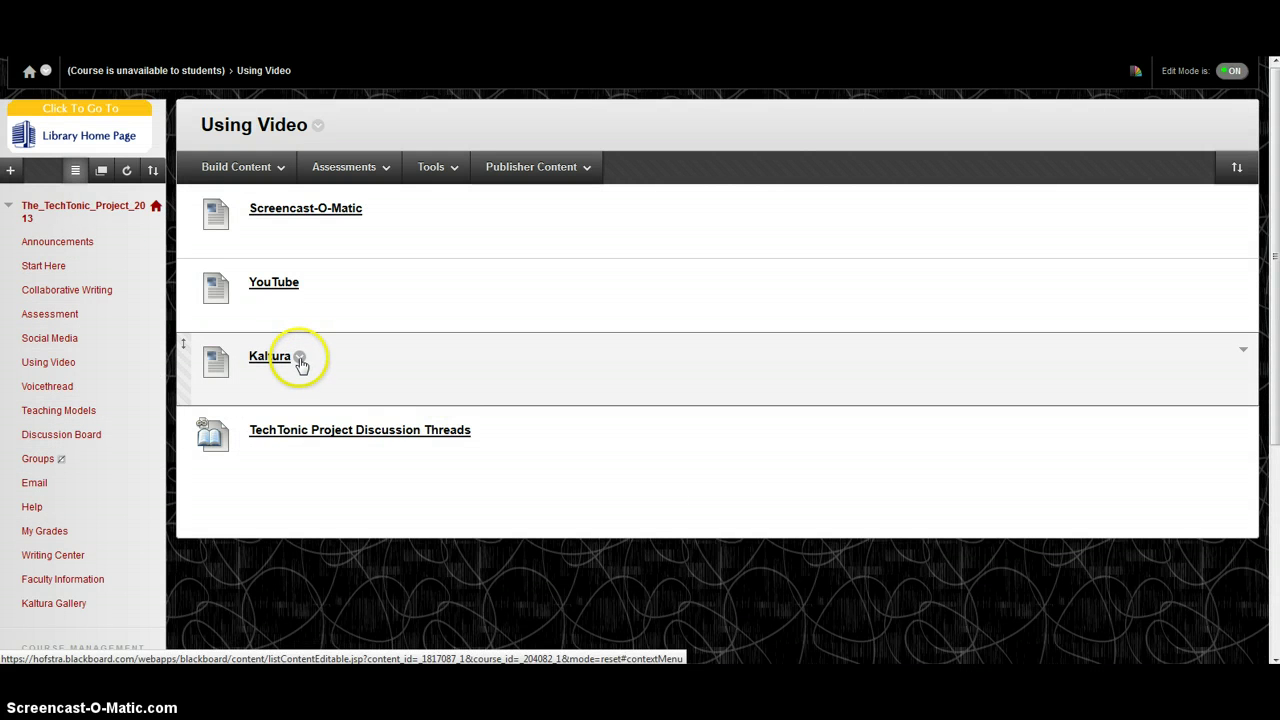
Step: Edit the Kaltura page and insert a blank line above the Player Controls link
left_click(299, 360)
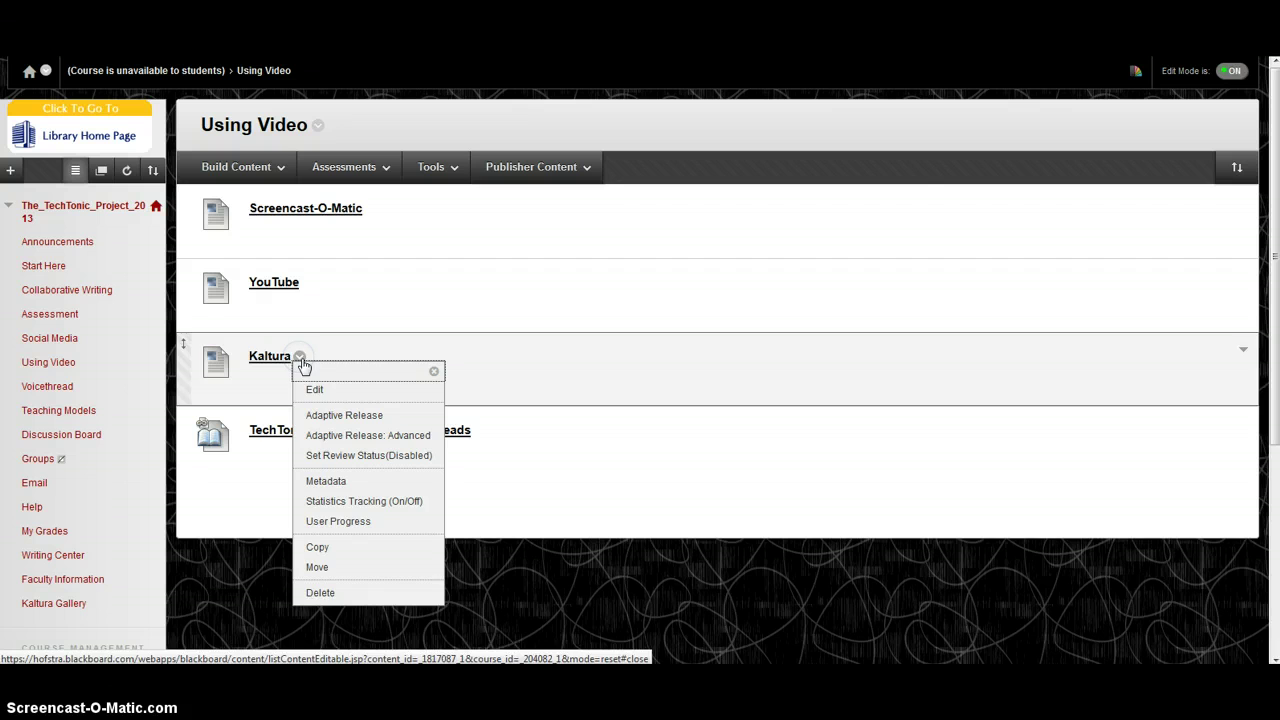
left_click(318, 392)
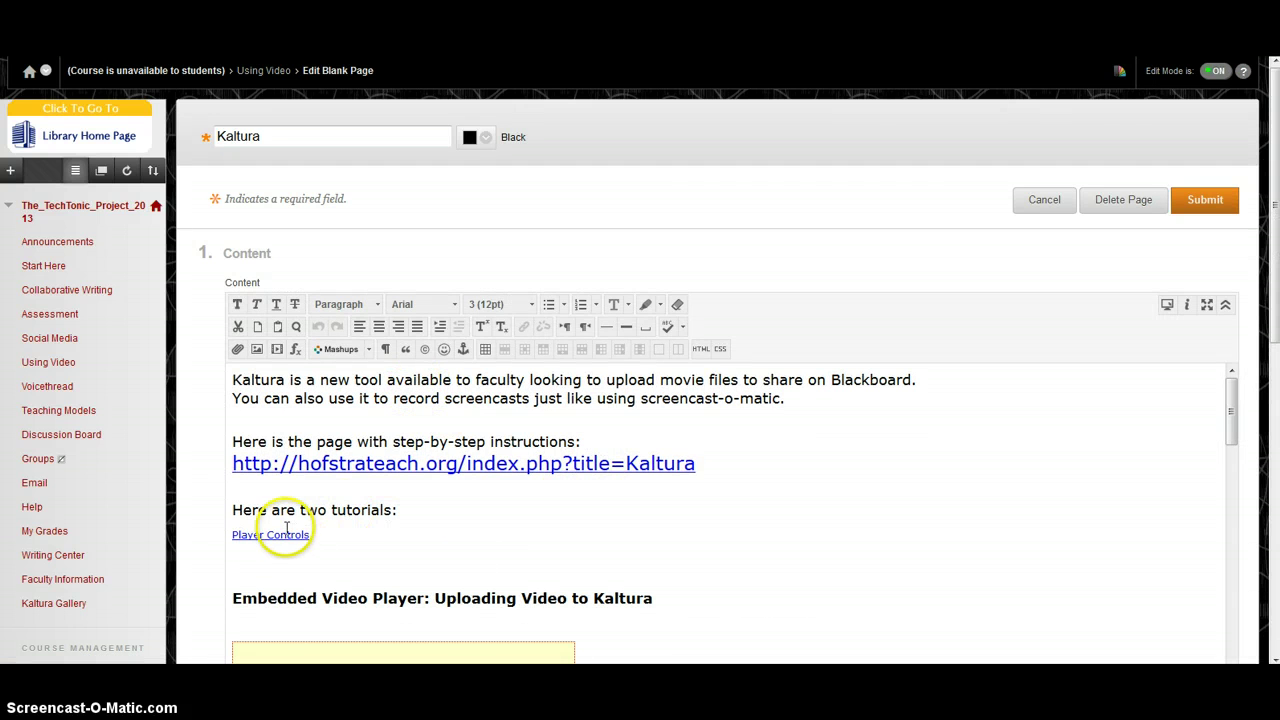
left_click(246, 533)
left_click(228, 539)
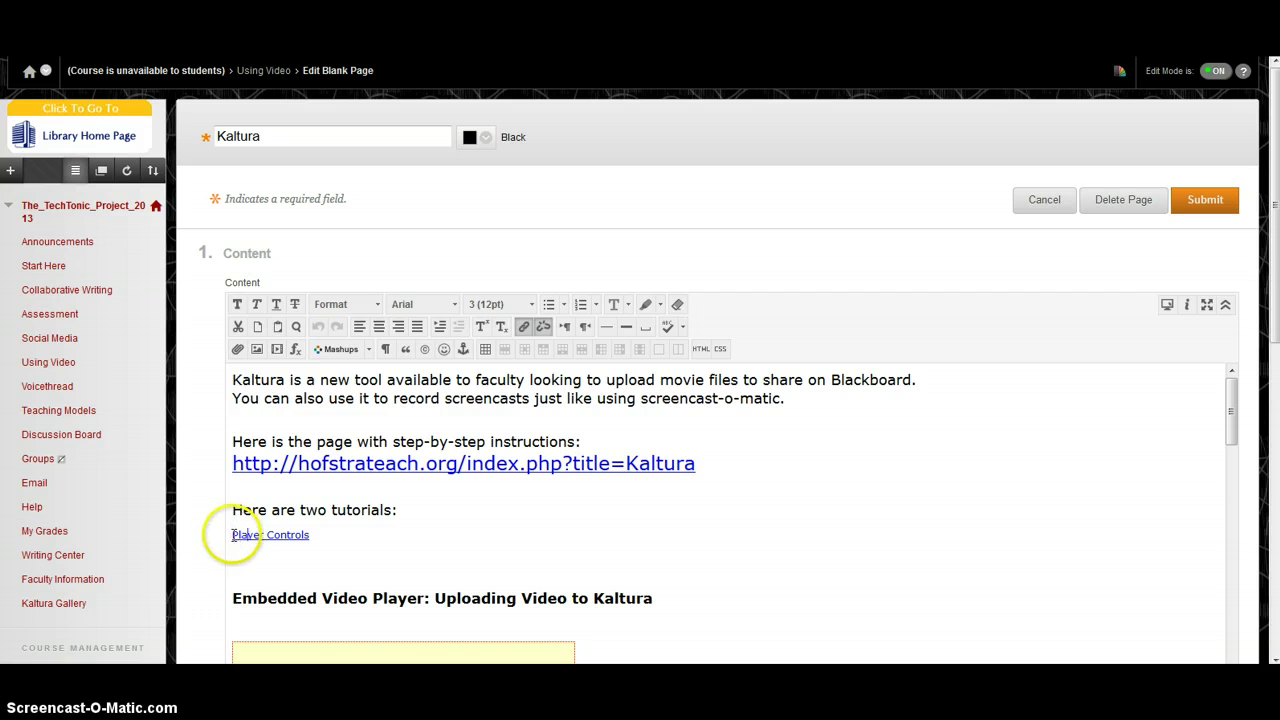
key("Return")
left_click(245, 533)
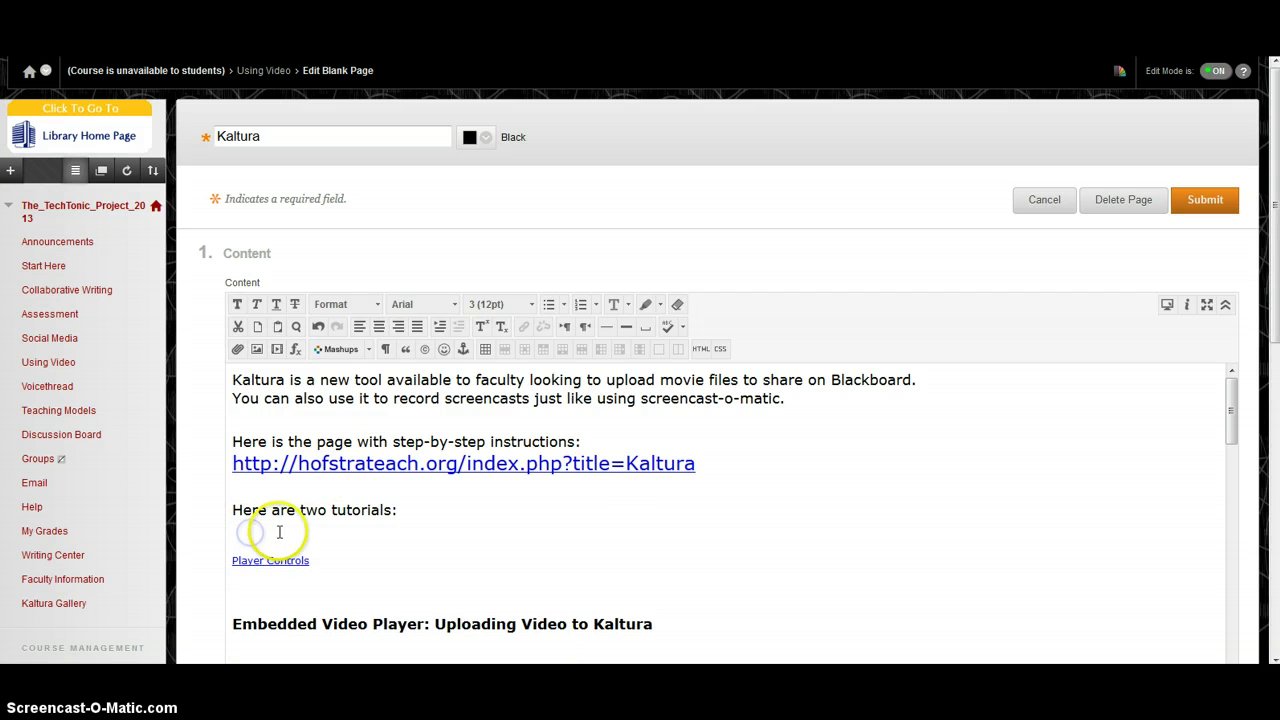
Step: Add a Mashups > Kaltura Media item on that line, selecting the Kinetic2.3 video
left_click(369, 352)
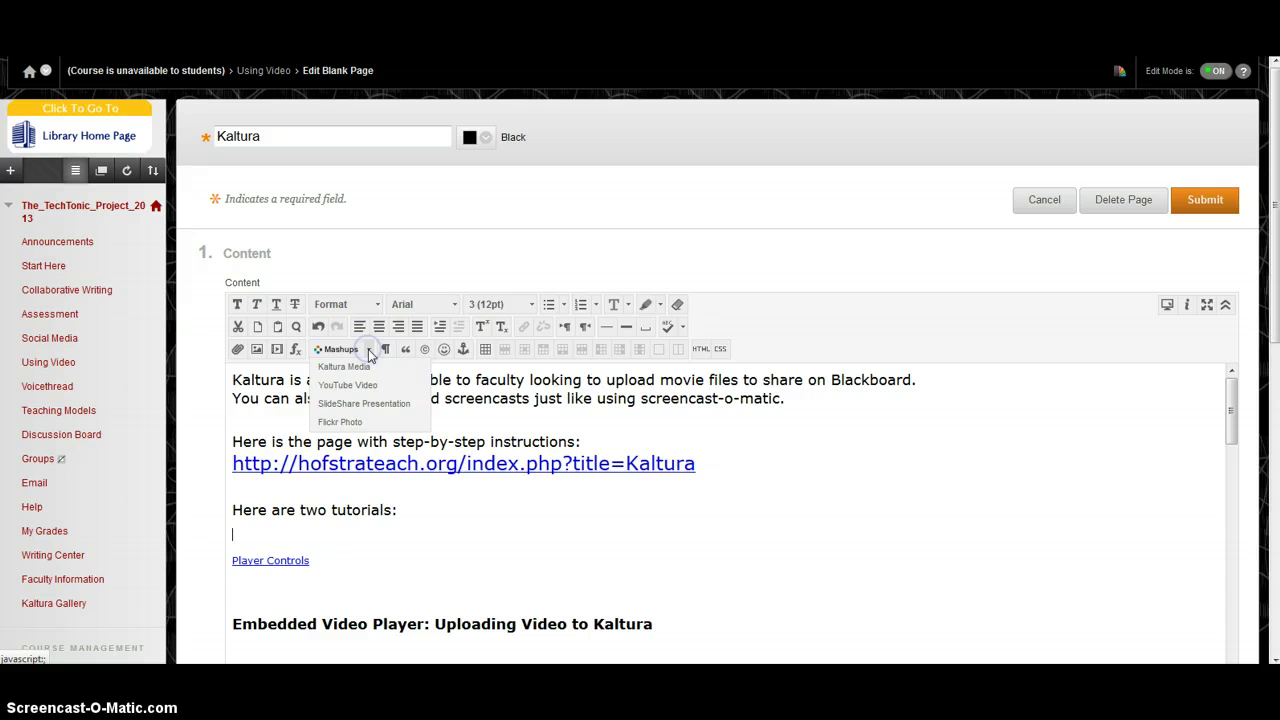
left_click(362, 369)
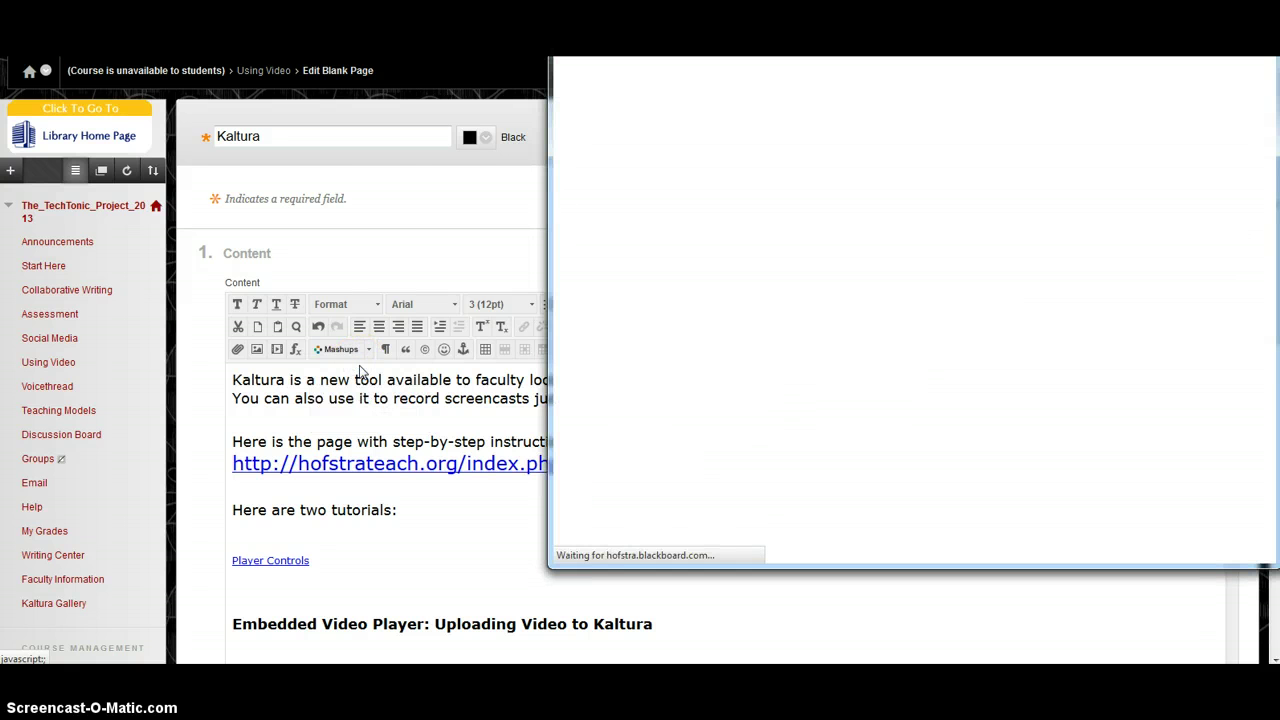
scroll(394, 366, "down", 2)
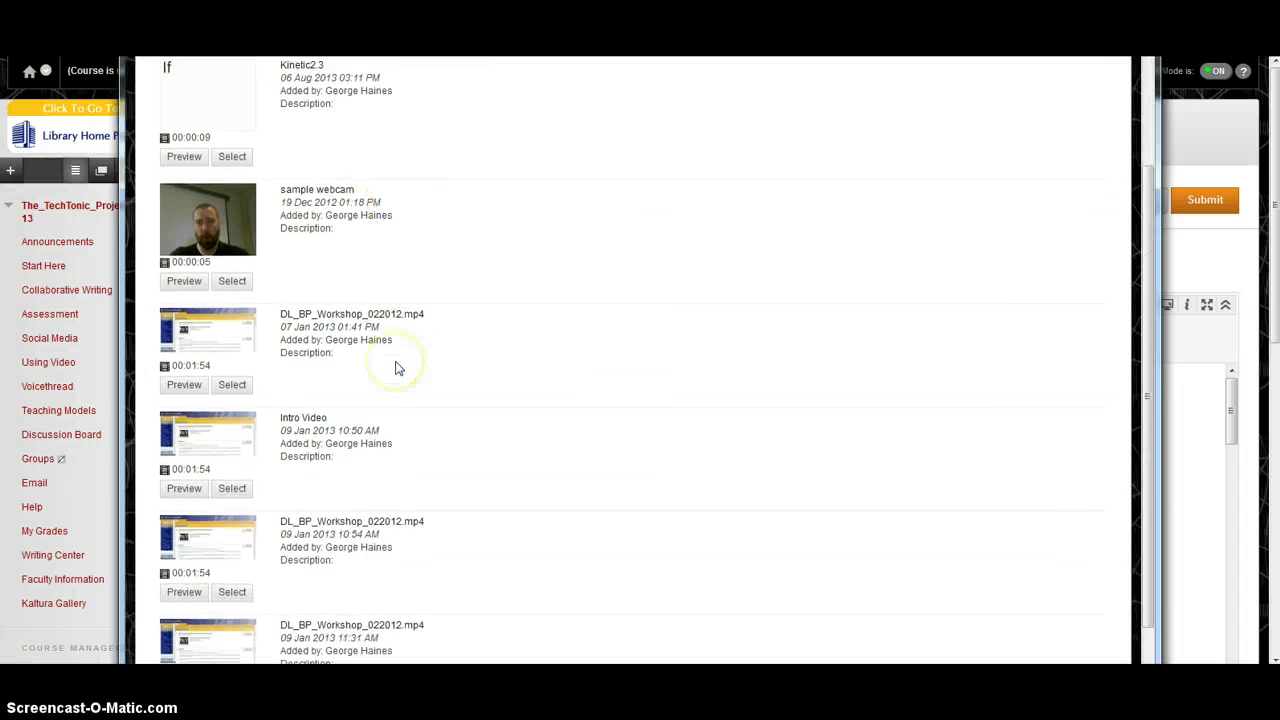
scroll(228, 210, "up", 1)
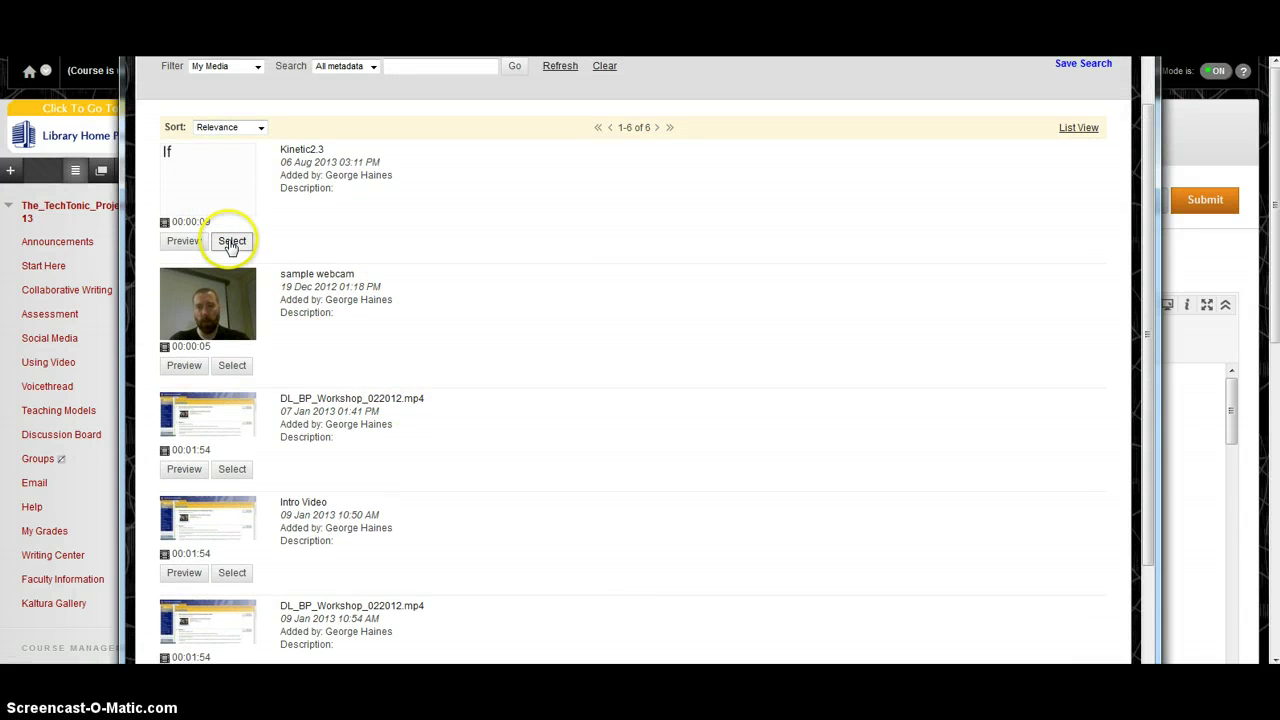
left_click(231, 242)
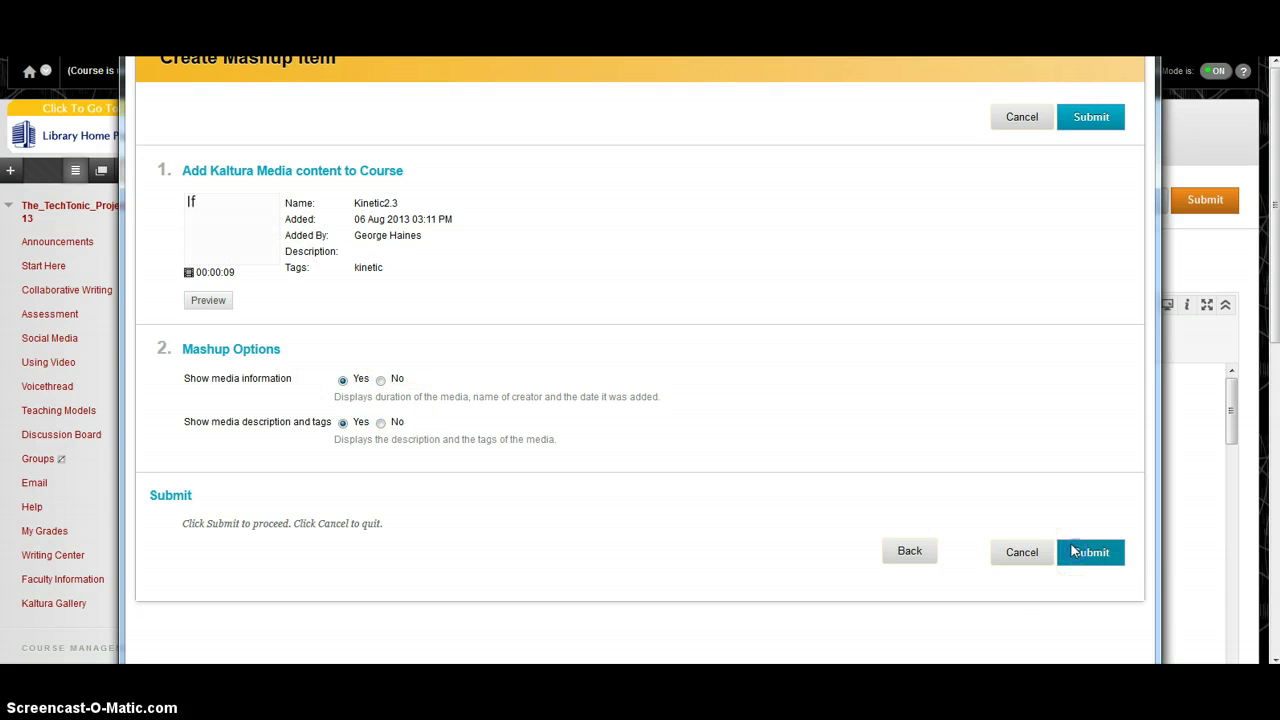
Step: Submit the Kinetic2.3 mashup and save the edited Kaltura page
left_click(1098, 566)
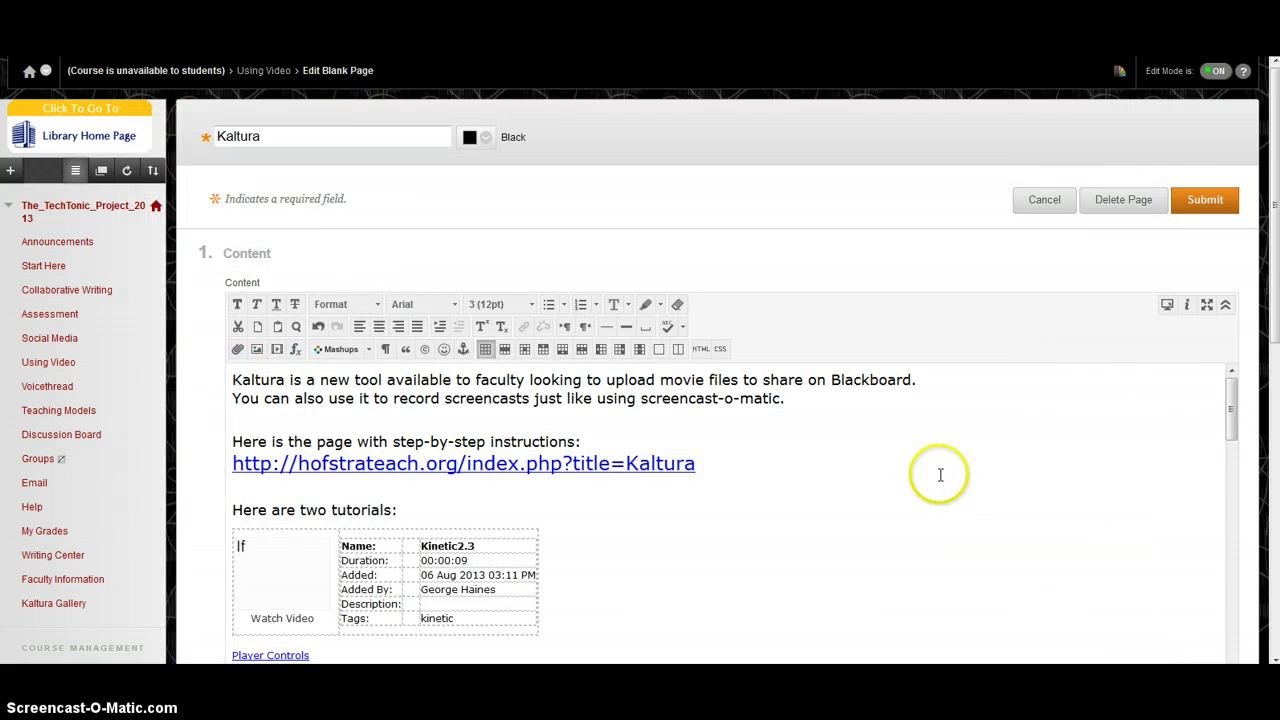
scroll(943, 471, "down", 2)
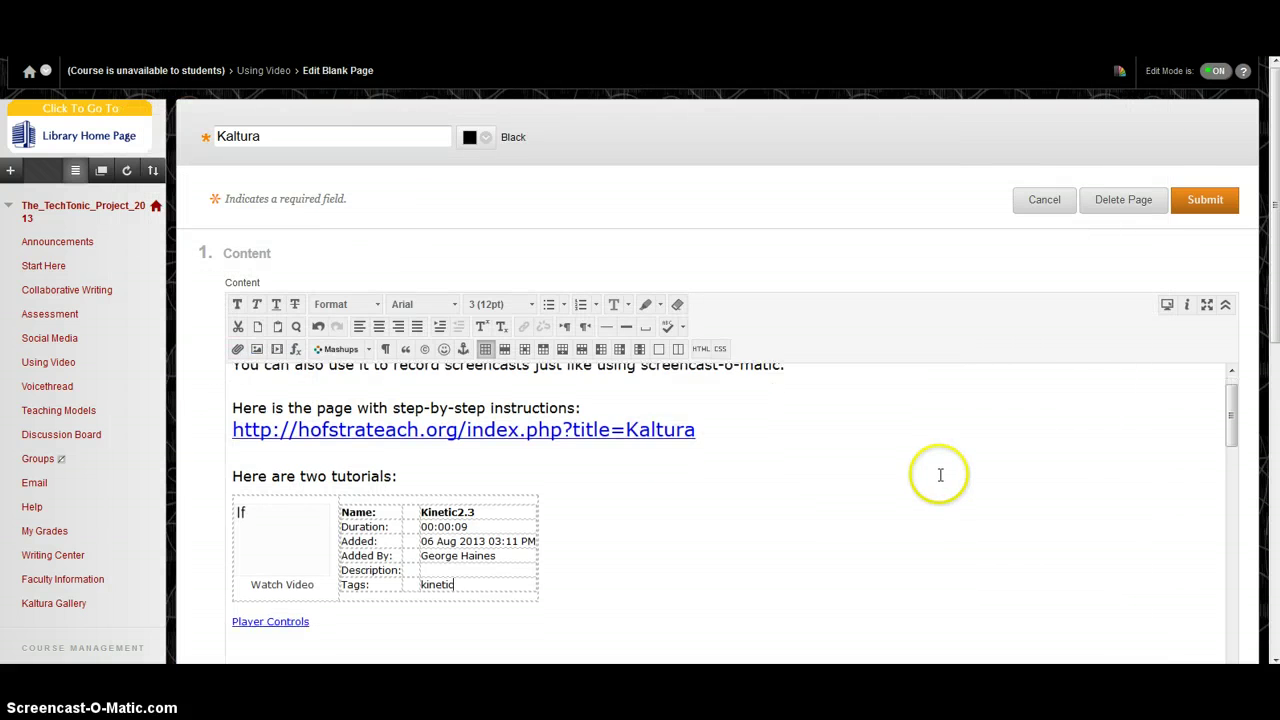
left_click(1203, 201)
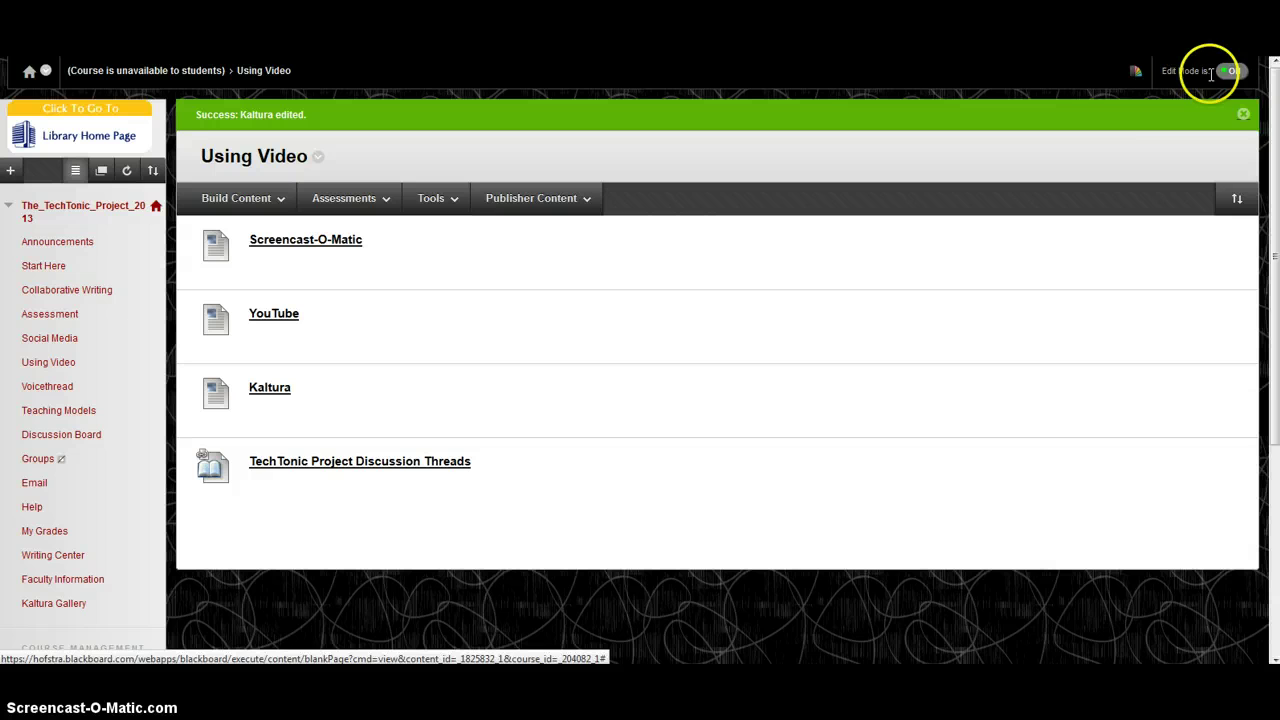
Step: With Edit Mode off, open the Kaltura page and play the embedded Kinetic2.3 video
left_click(1228, 72)
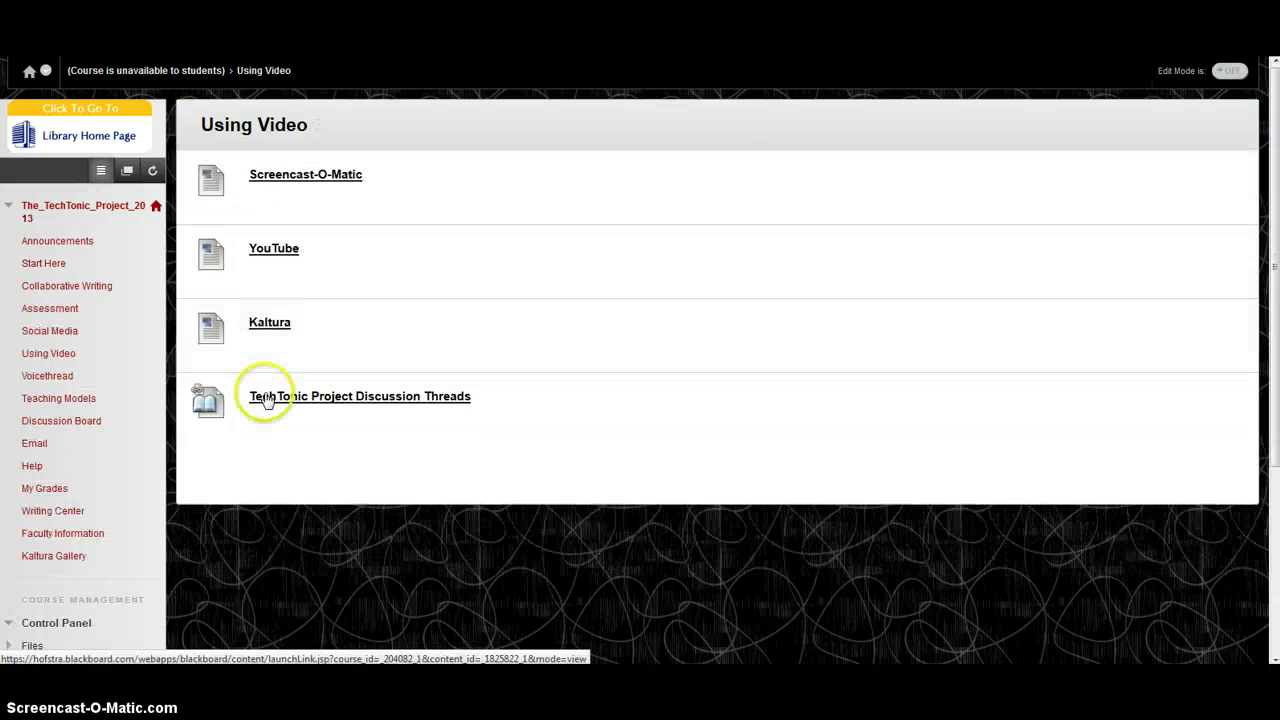
left_click(262, 326)
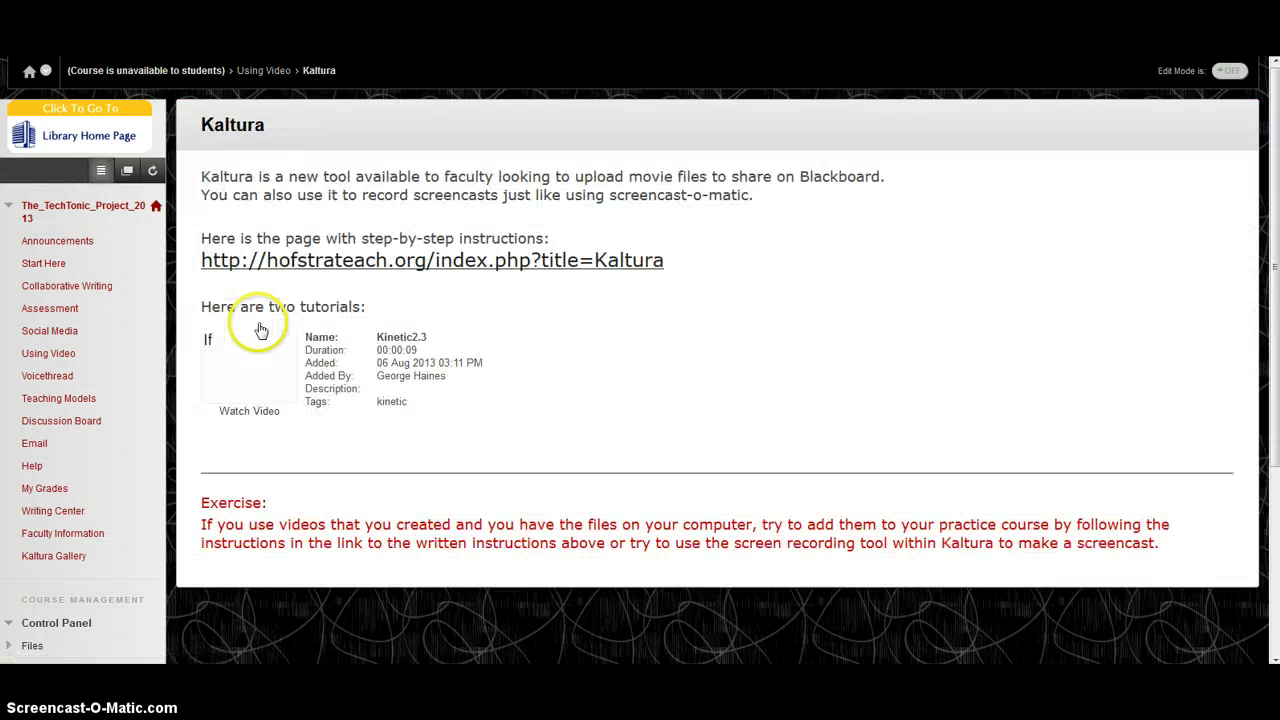
left_click(255, 373)
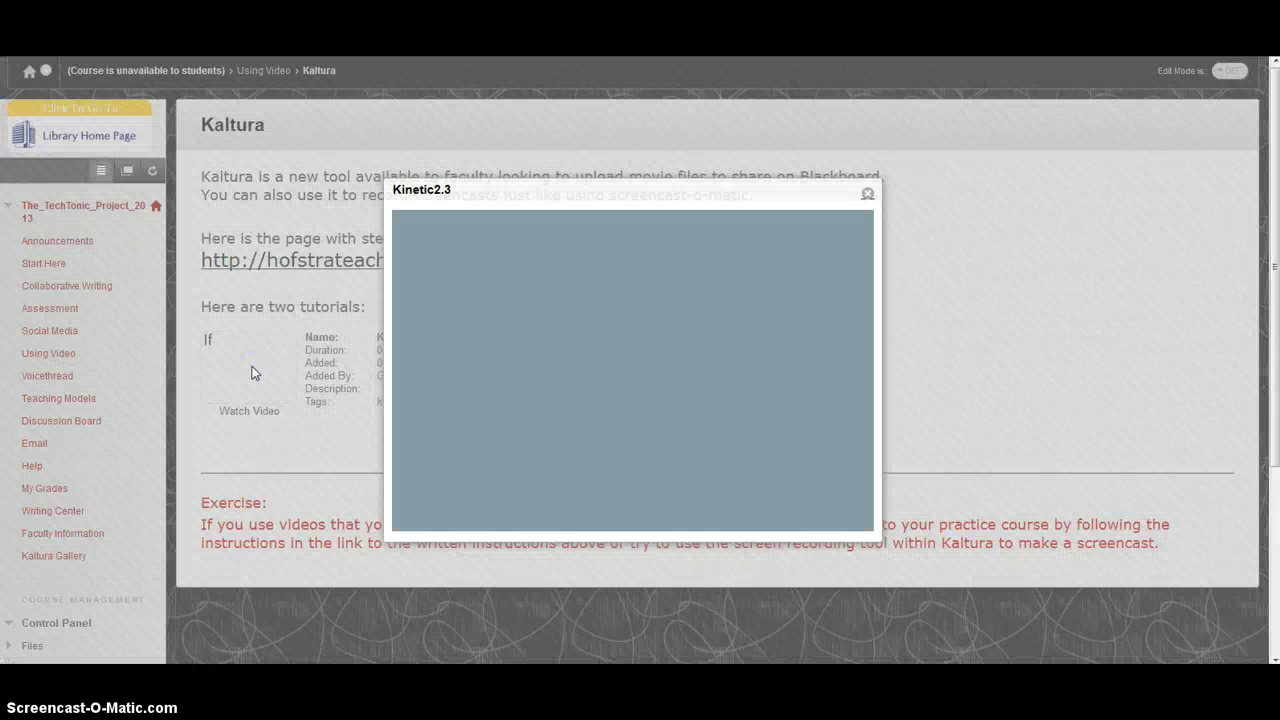